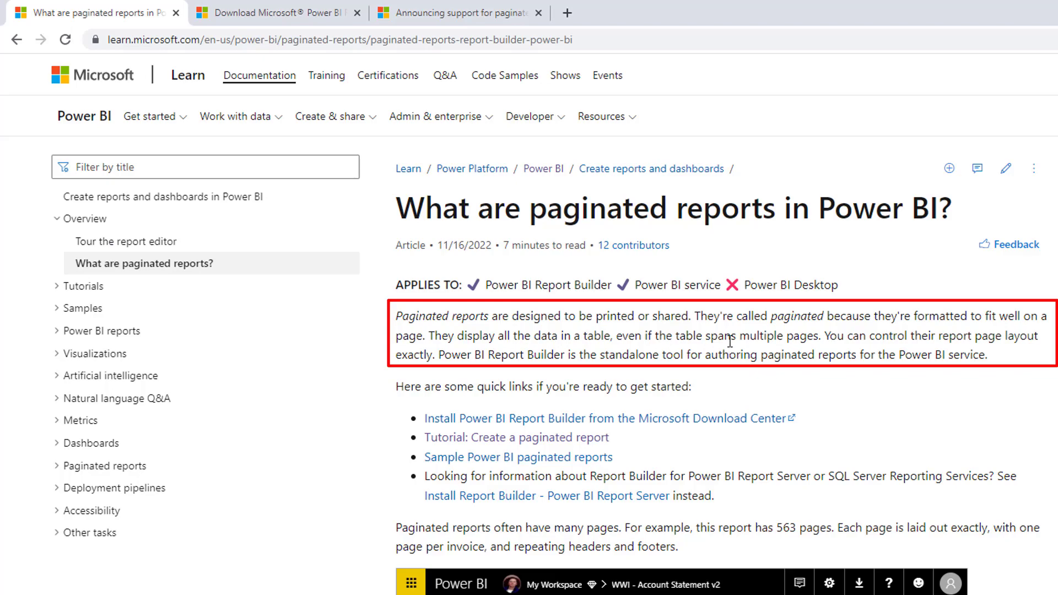
Skim the article explaining what paginated reports are in Power BI.
scroll(733, 351, down, 10)
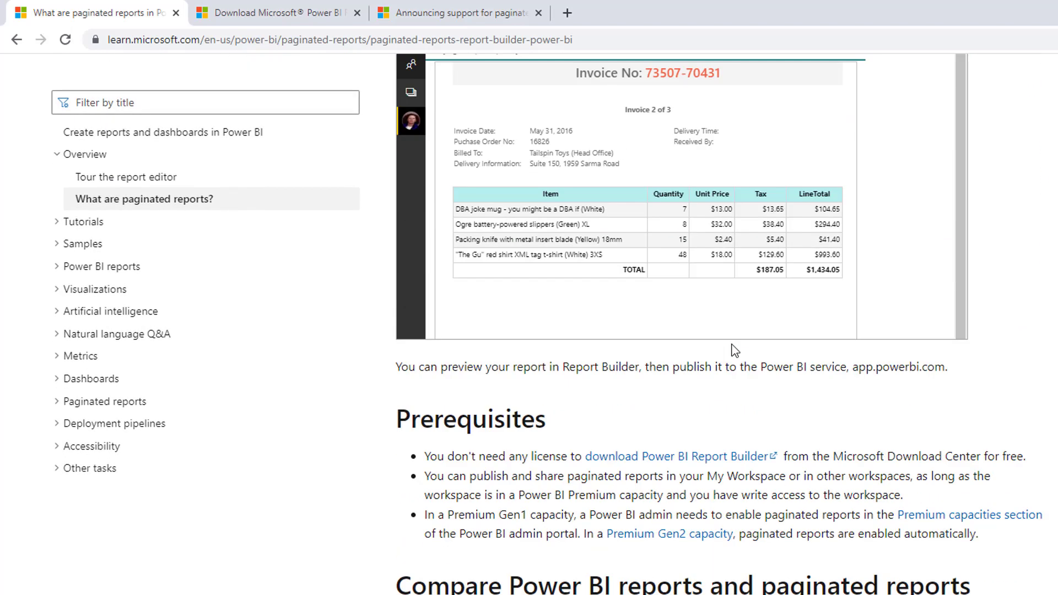
scroll(735, 351, down, 15)
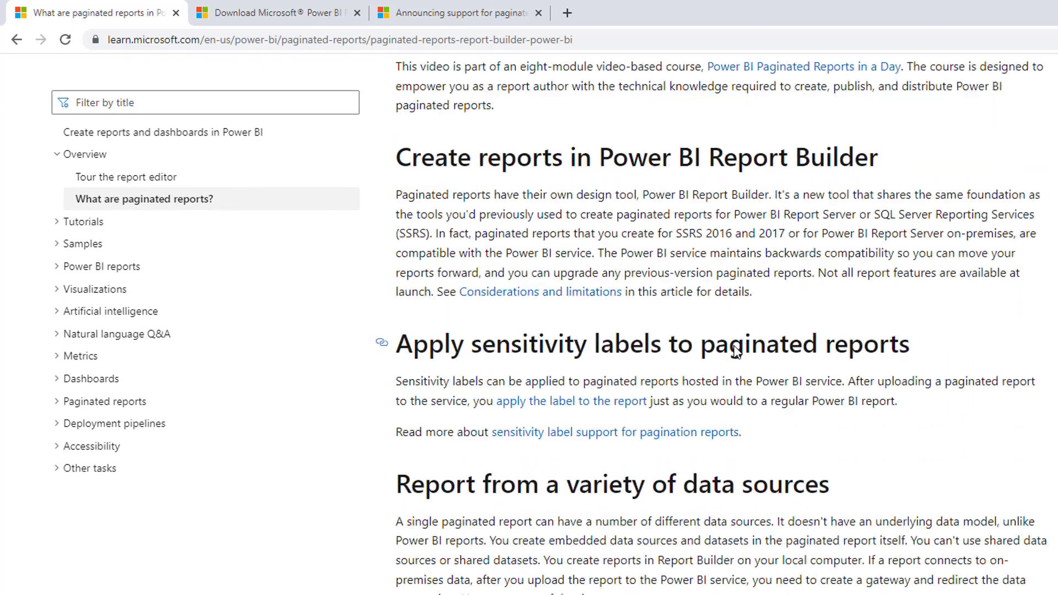
scroll(734, 351, up, 20)
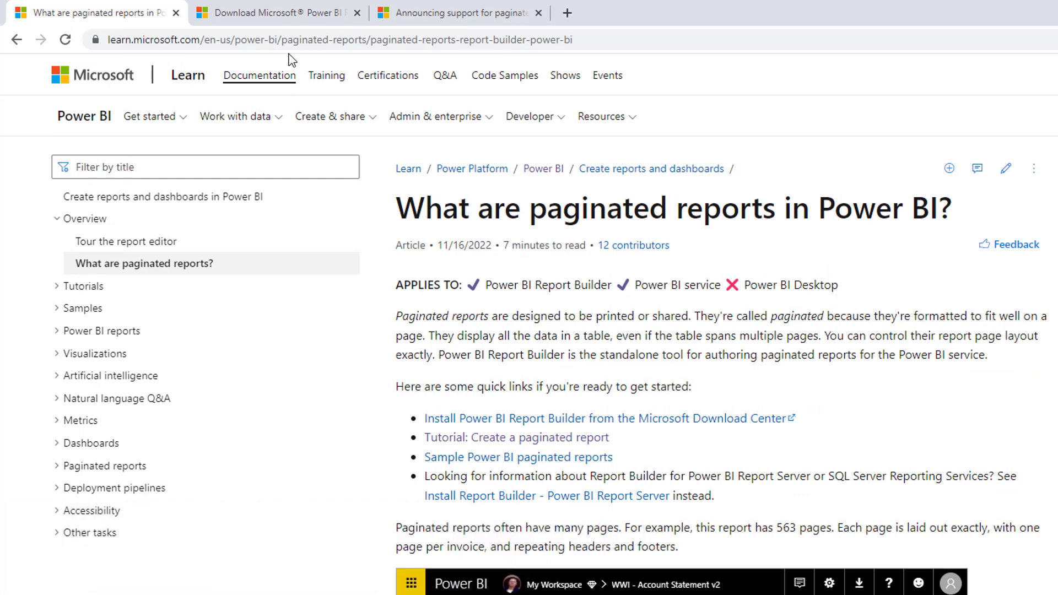
Open the Power BI Report Builder download page and review its language options, details and system requirements.
click(287, 15)
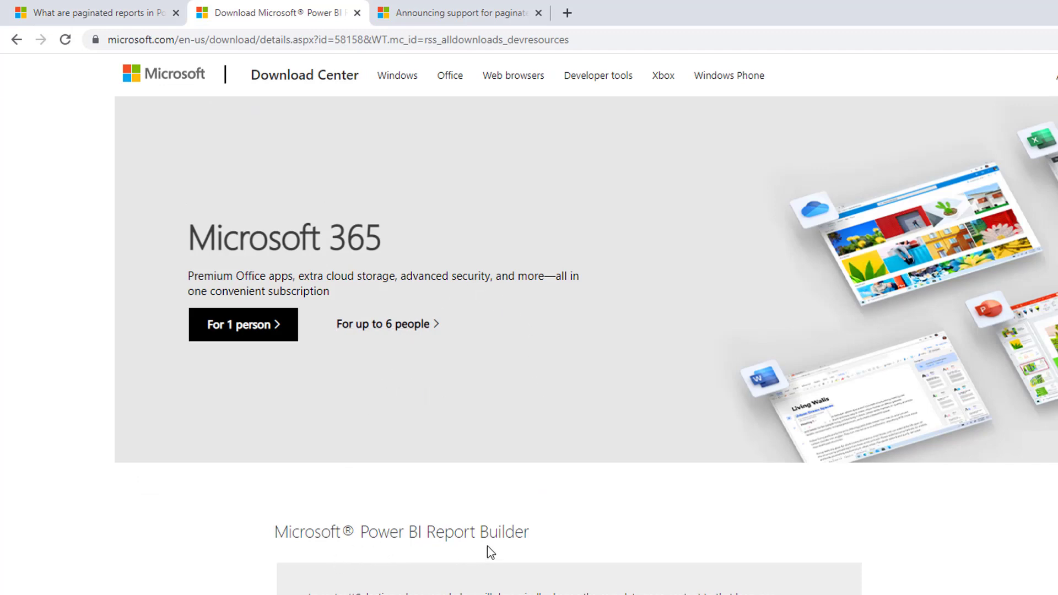
scroll(551, 465, down, 4)
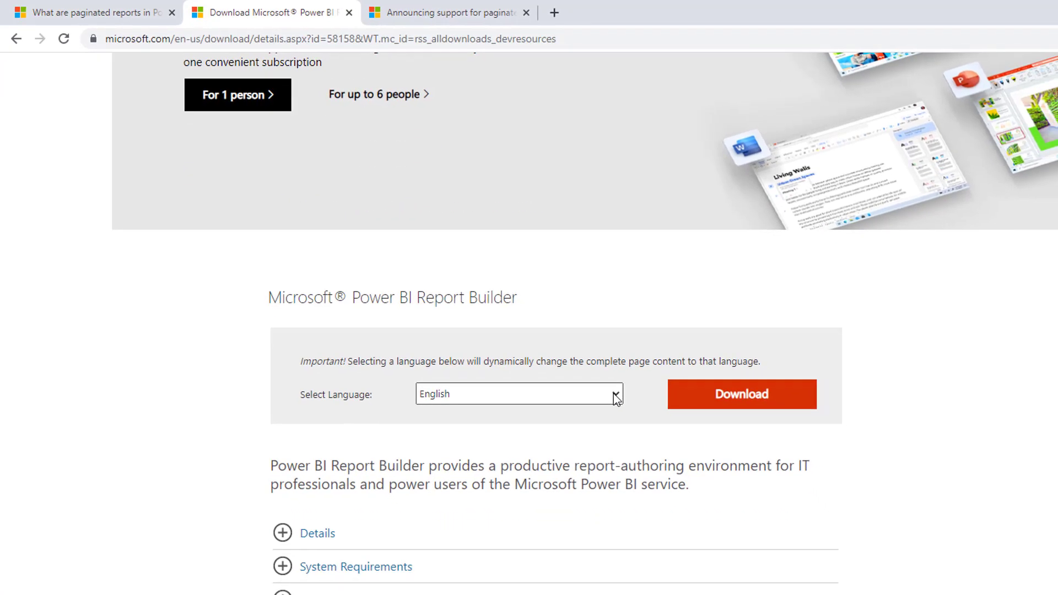
click(627, 400)
click(607, 399)
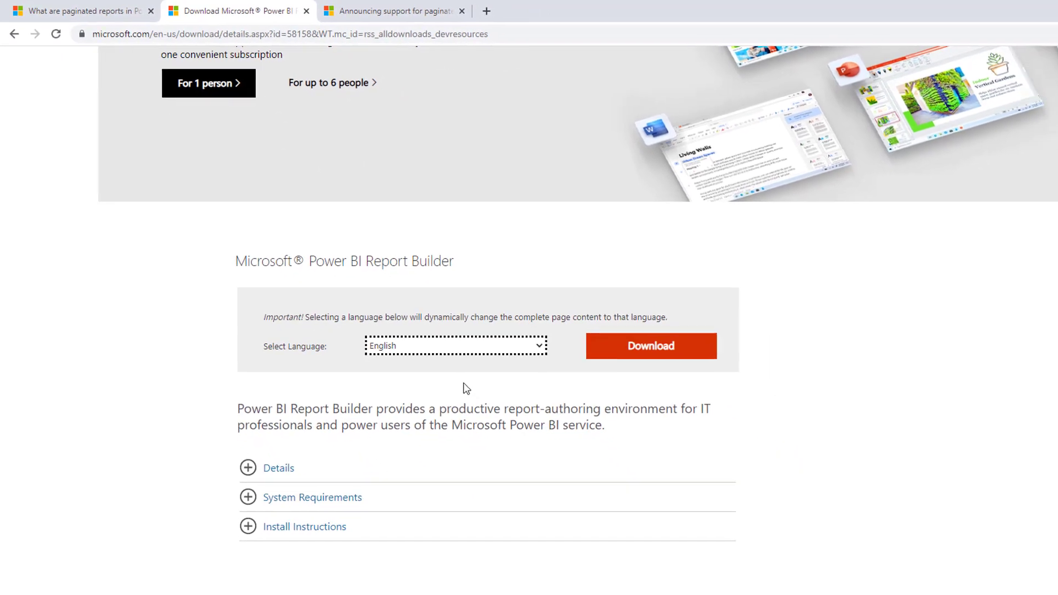
click(265, 494)
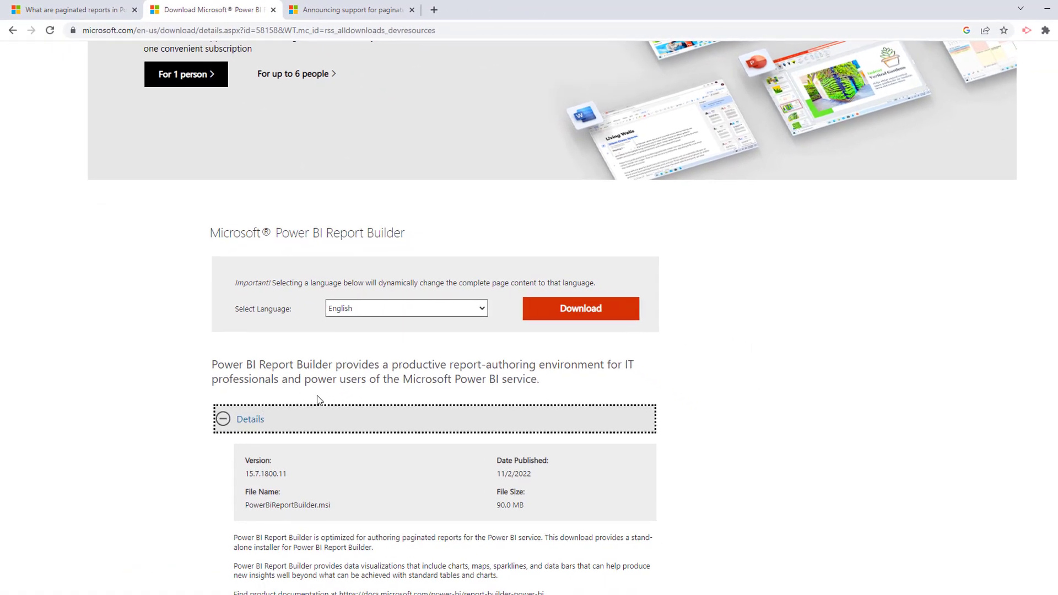
scroll(317, 399, down, 3)
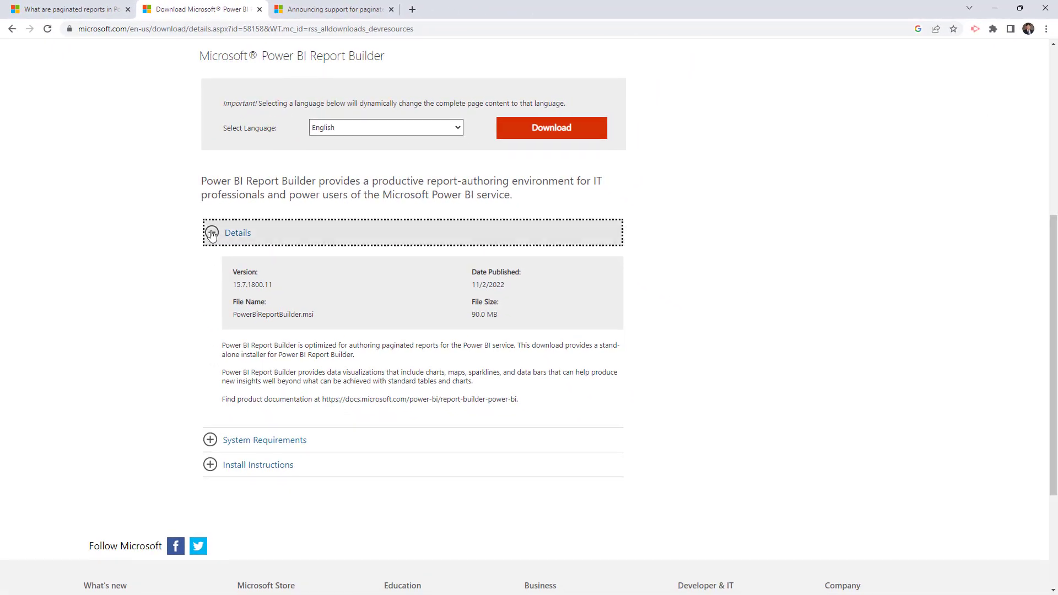
click(211, 234)
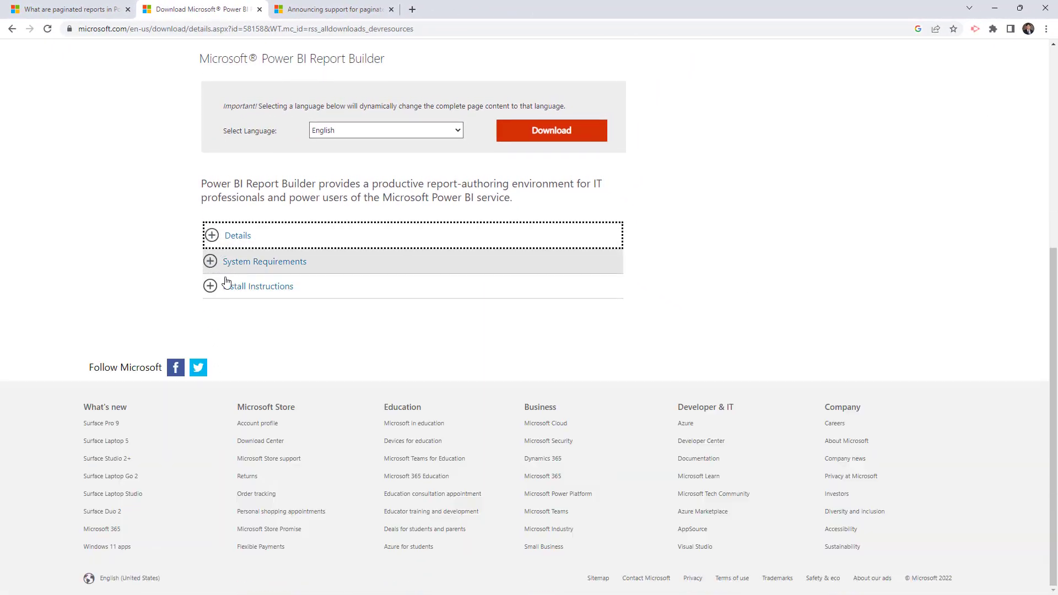
click(212, 260)
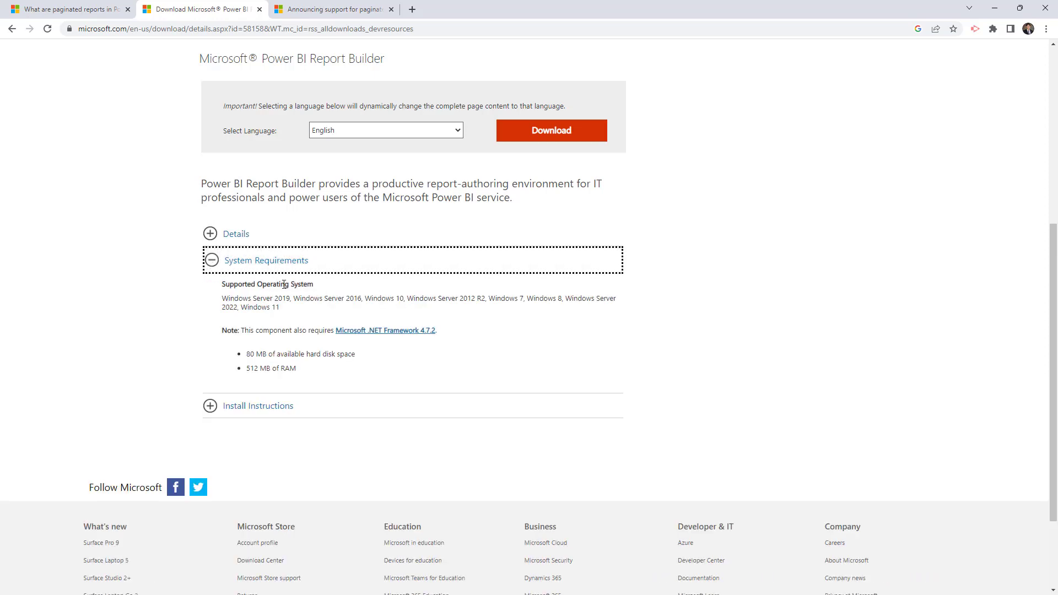
click(212, 261)
Download the English version of Microsoft Power BI Report Builder.
scroll(465, 276, up, 2)
scroll(465, 276, up, 1)
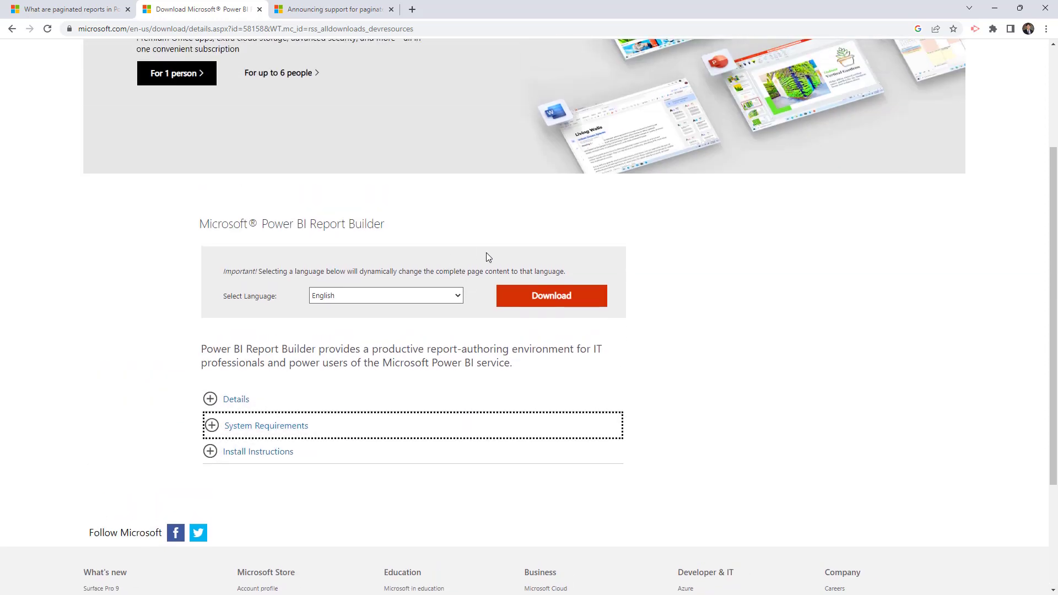
click(534, 300)
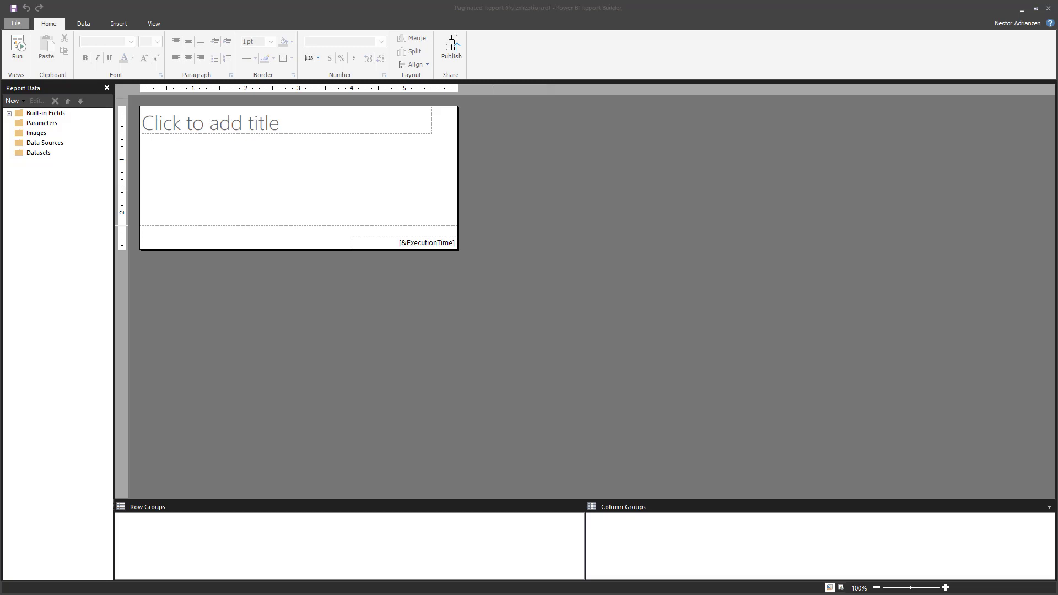
Look at the FactInternetSales query in SQL Server Management Studio, then return to Power BI Report Builder.
key(alt+Tab)
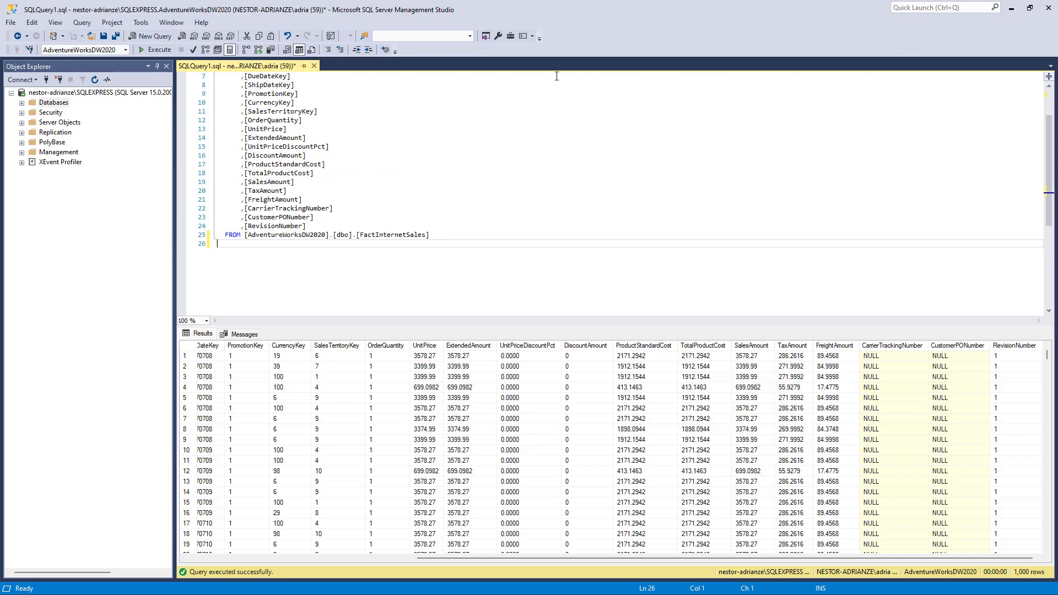
click(1012, 11)
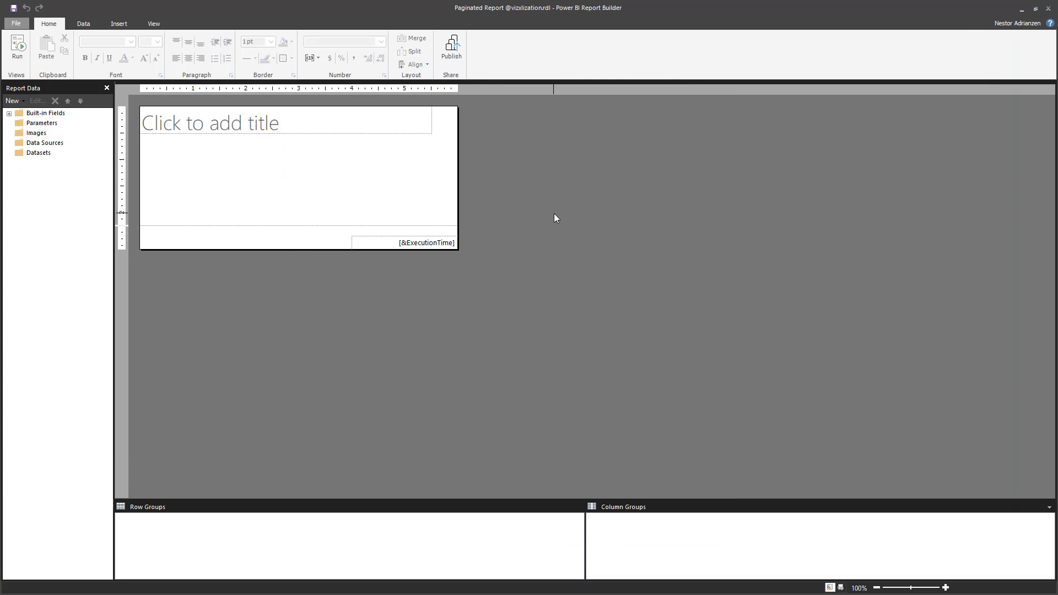
Add a data source named AdventureWorks2020 to the report and start building its Microsoft SQL Server connection.
click(55, 144)
right_click(60, 146)
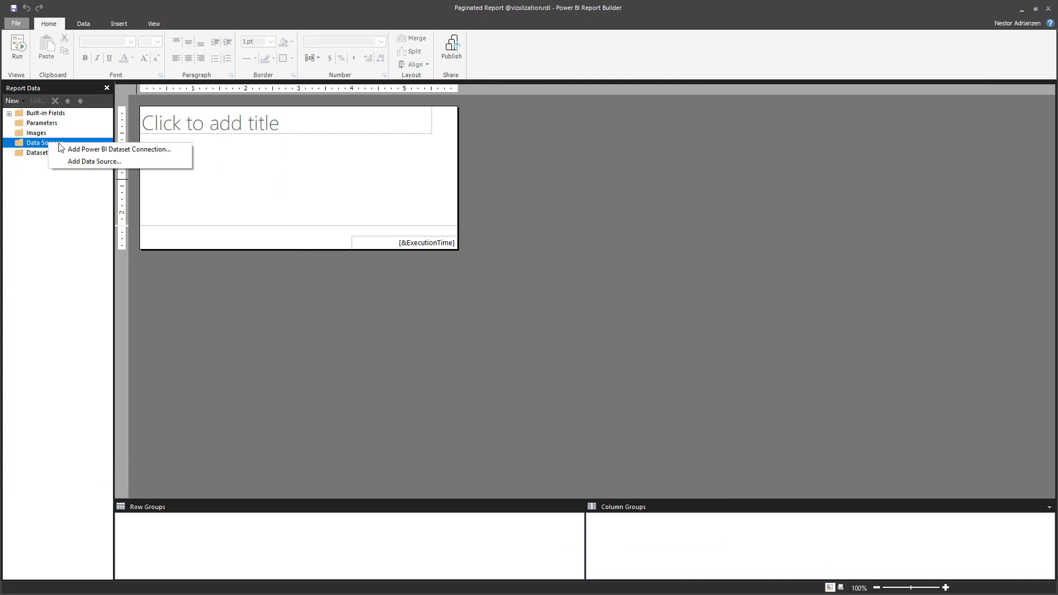
click(108, 161)
drag(503, 182, 313, 103)
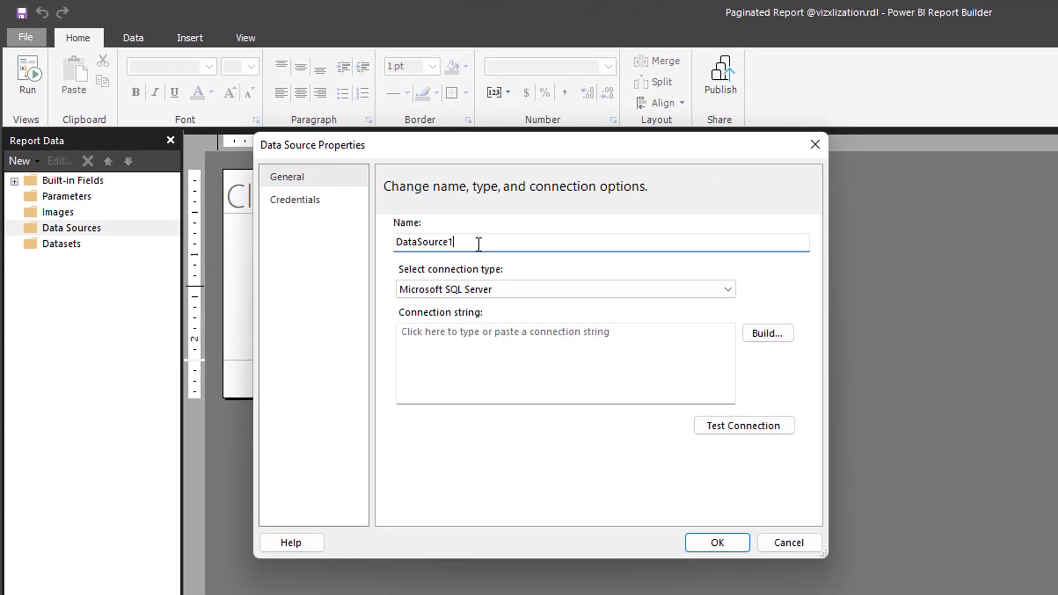
drag(322, 163, 203, 155)
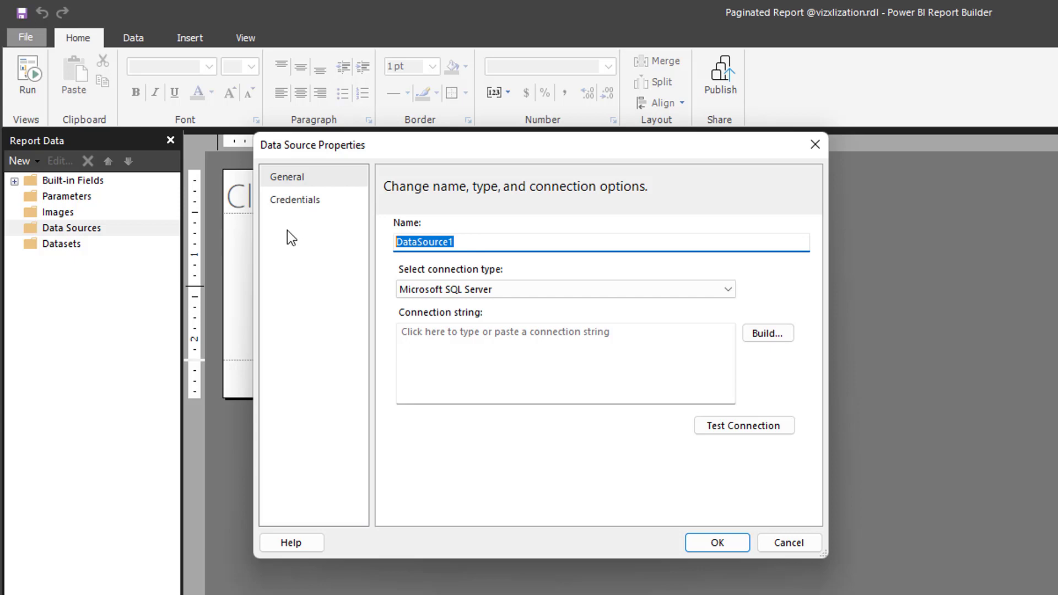
text(Advent)
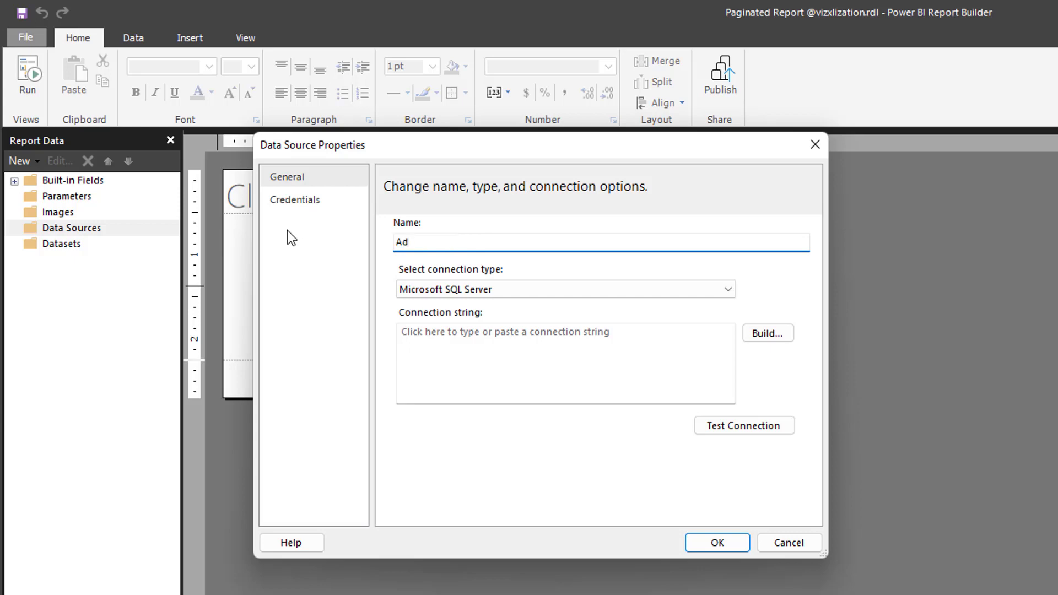
text(ureR)
key(BackSpace)
text(Workds2020)
click(776, 335)
drag(818, 261, 678, 214)
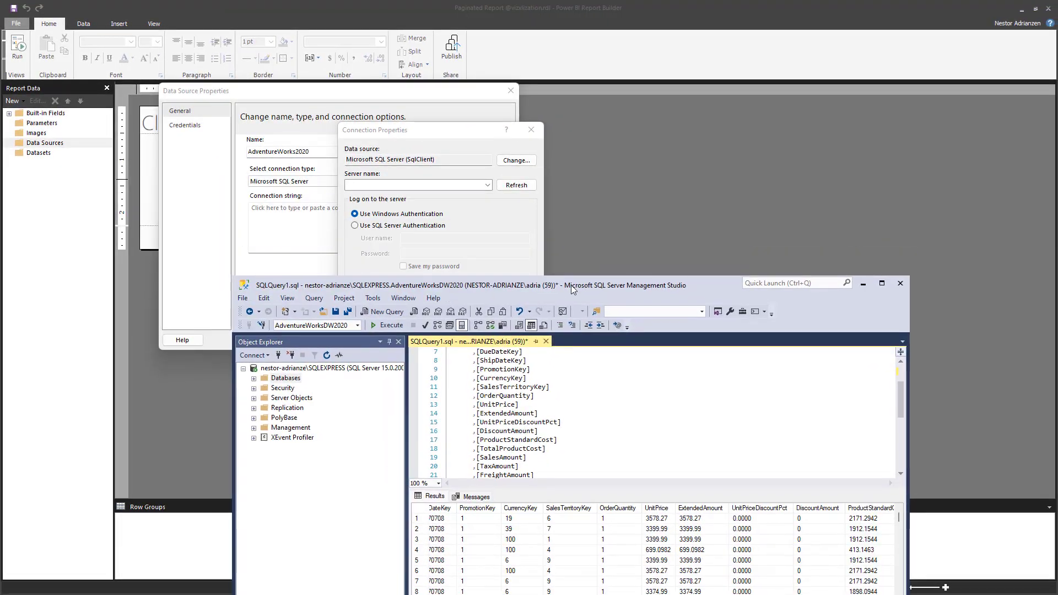
Switch to SQL Server Management Studio and copy the SQLEXPRESS server name from the server connection dialog, then close the dialog.
drag(574, 289, 516, 11)
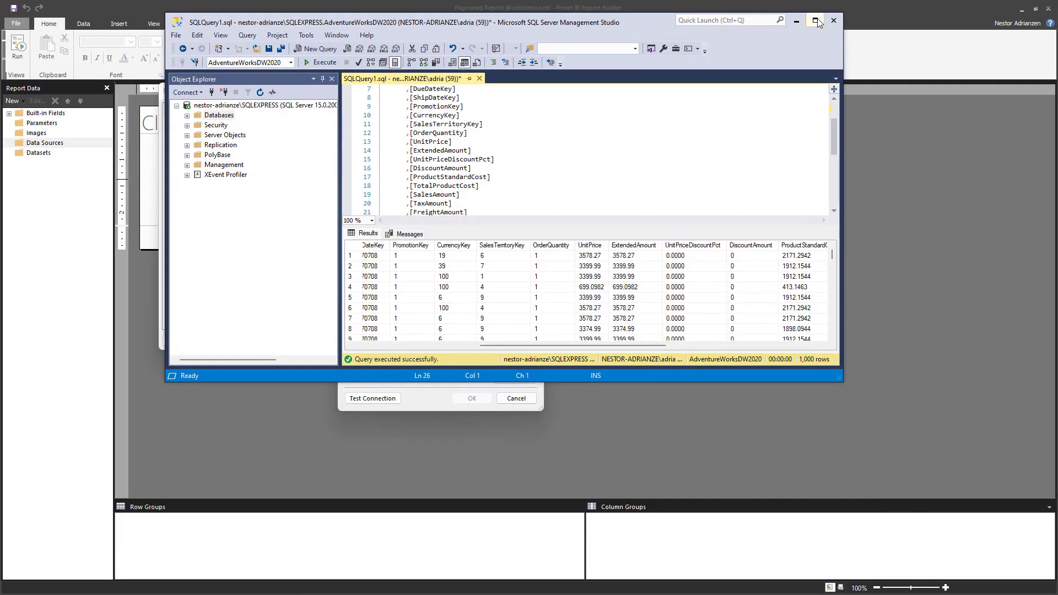
double_click(516, 11)
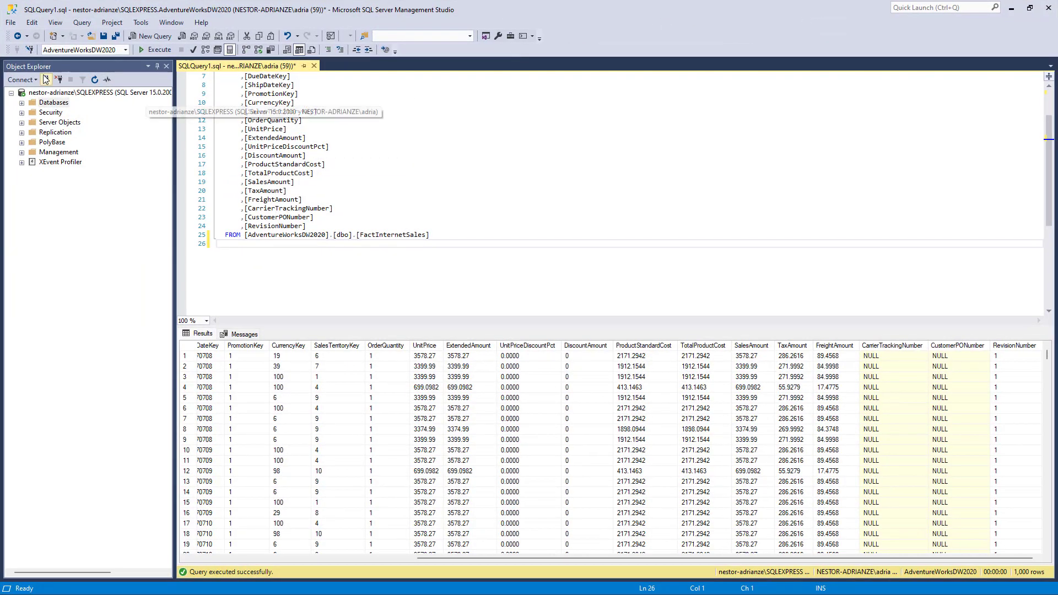
click(13, 24)
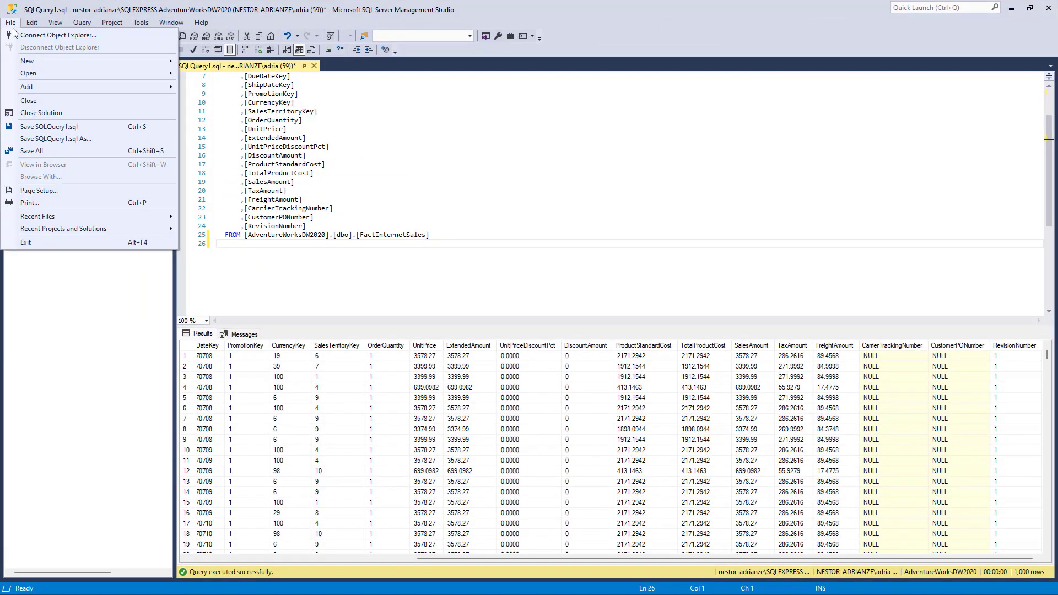
click(39, 35)
click(586, 235)
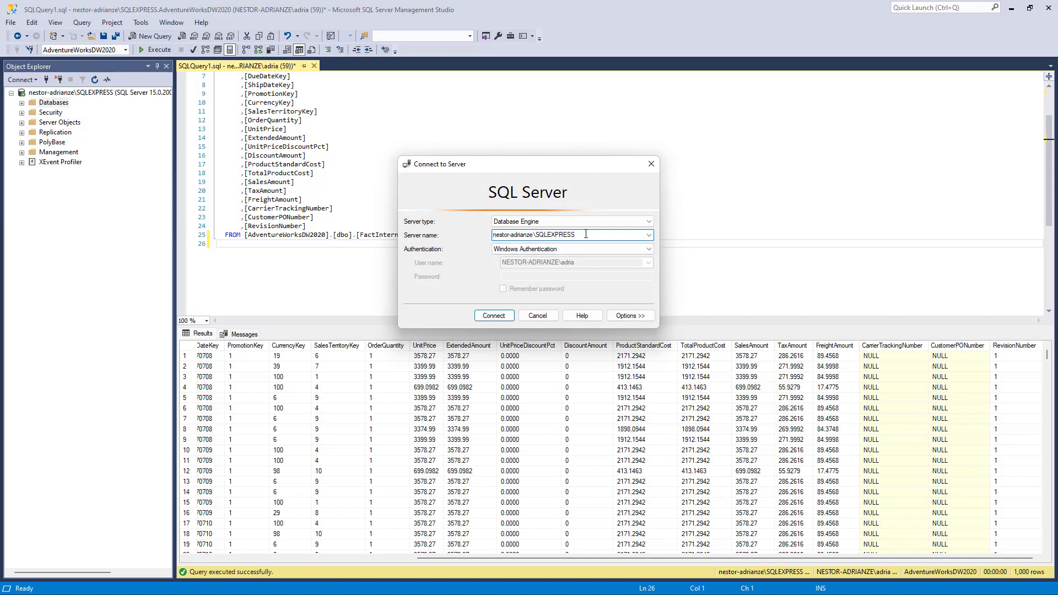
key(ctrl+a)
key(ctrl+c)
click(651, 163)
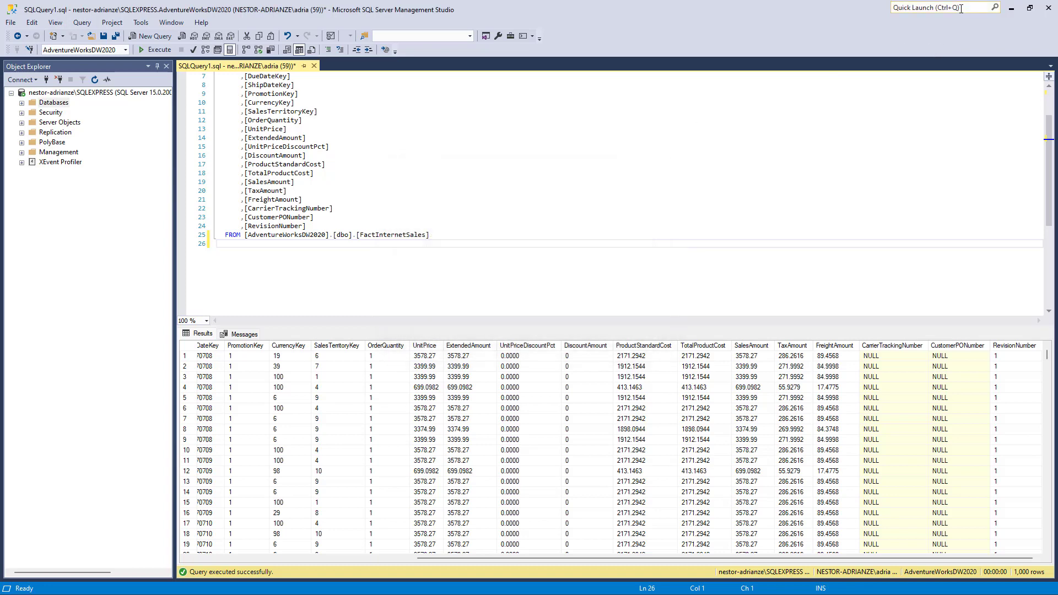
Return to Power BI Report Builder, enter the copied server name in the connection properties and refresh the server.
click(1013, 10)
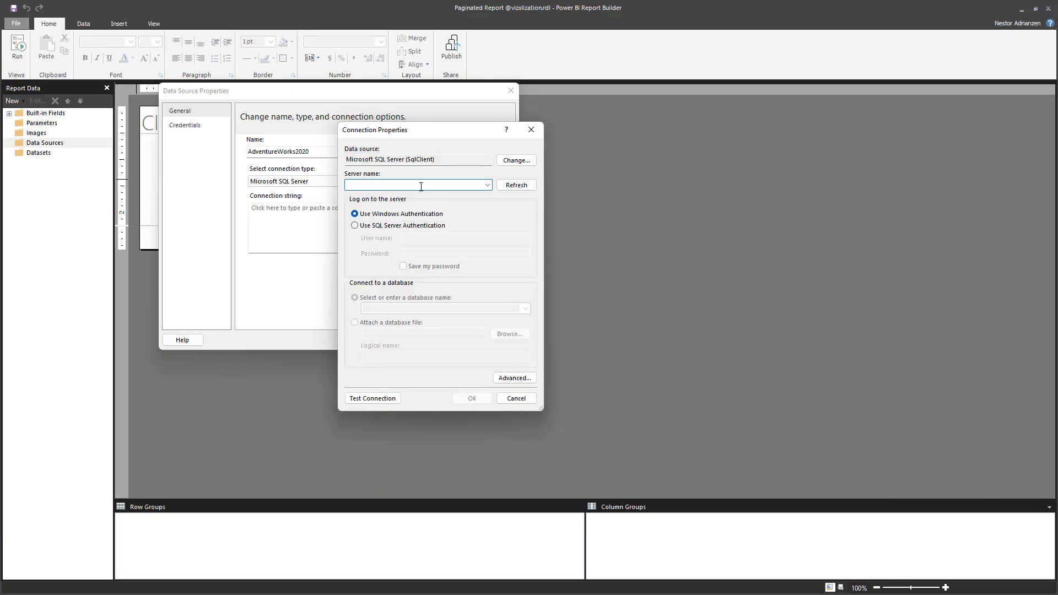
key(ctrl+v)
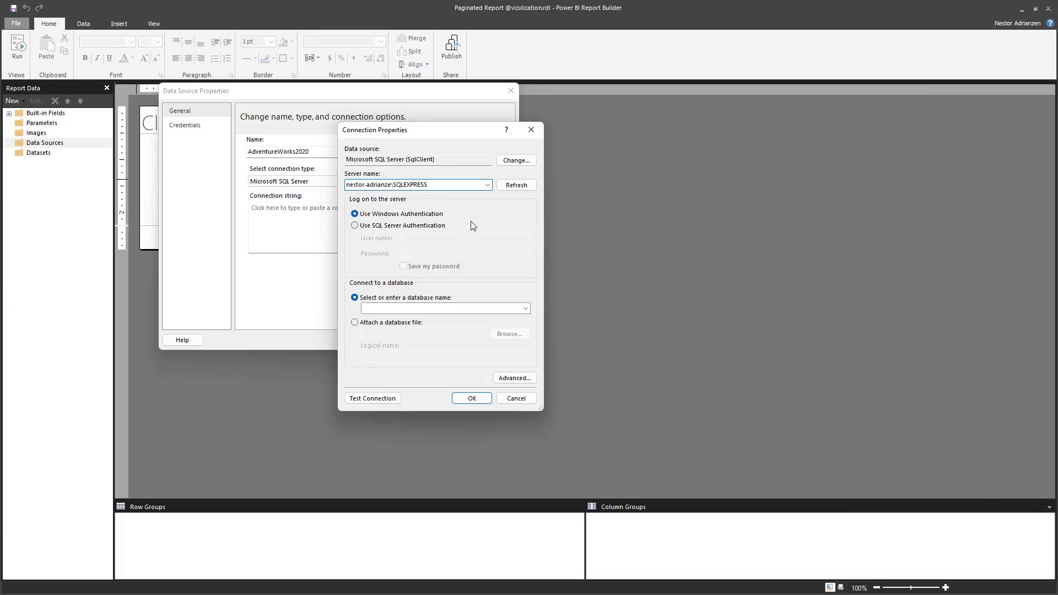
click(510, 188)
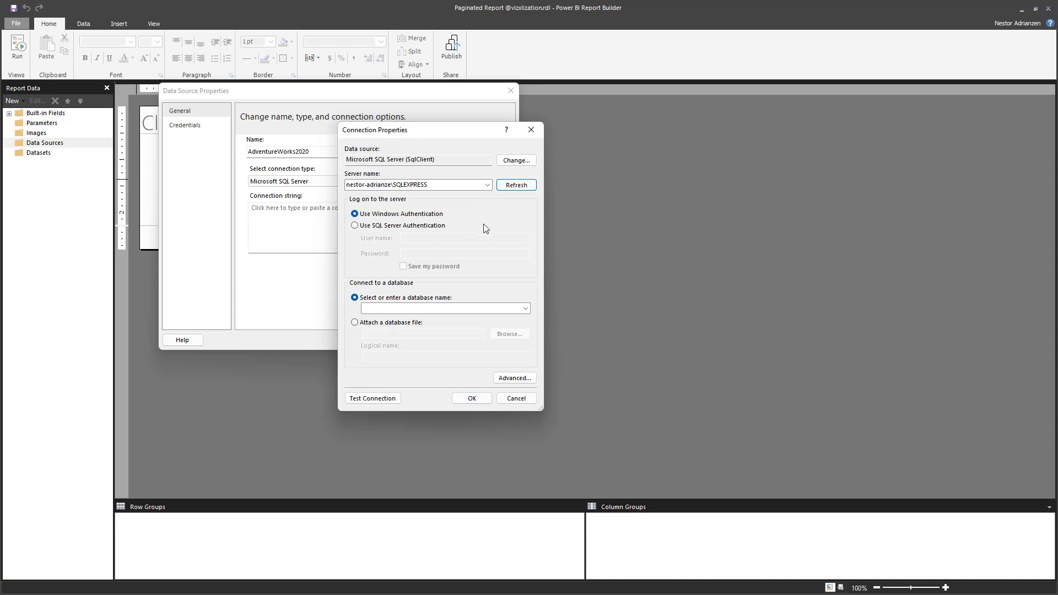
Connect to the AdventureWorksDW2020 database, test the connection and save the data source.
click(525, 308)
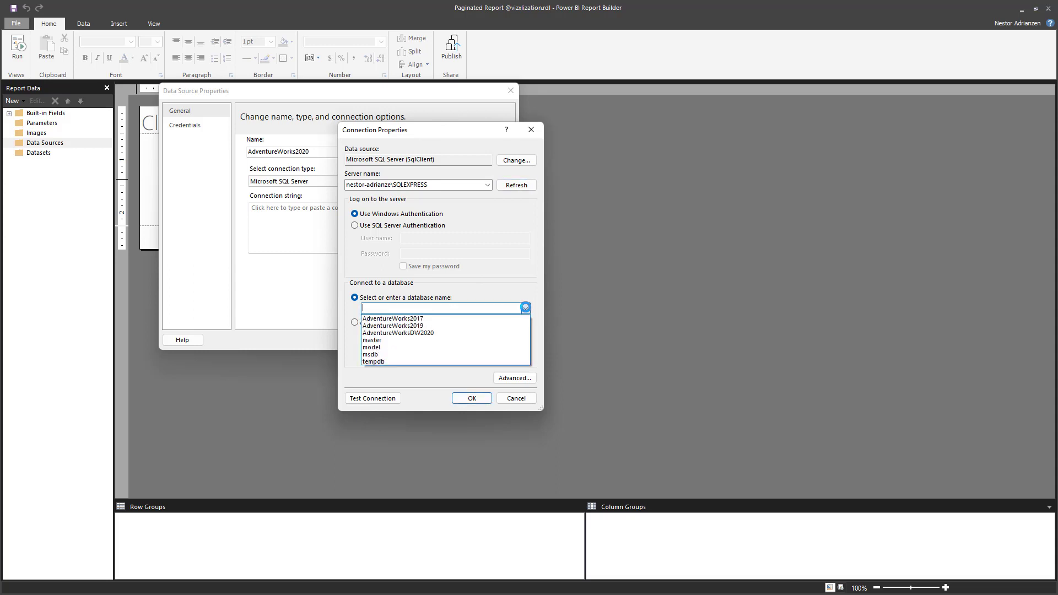
click(460, 332)
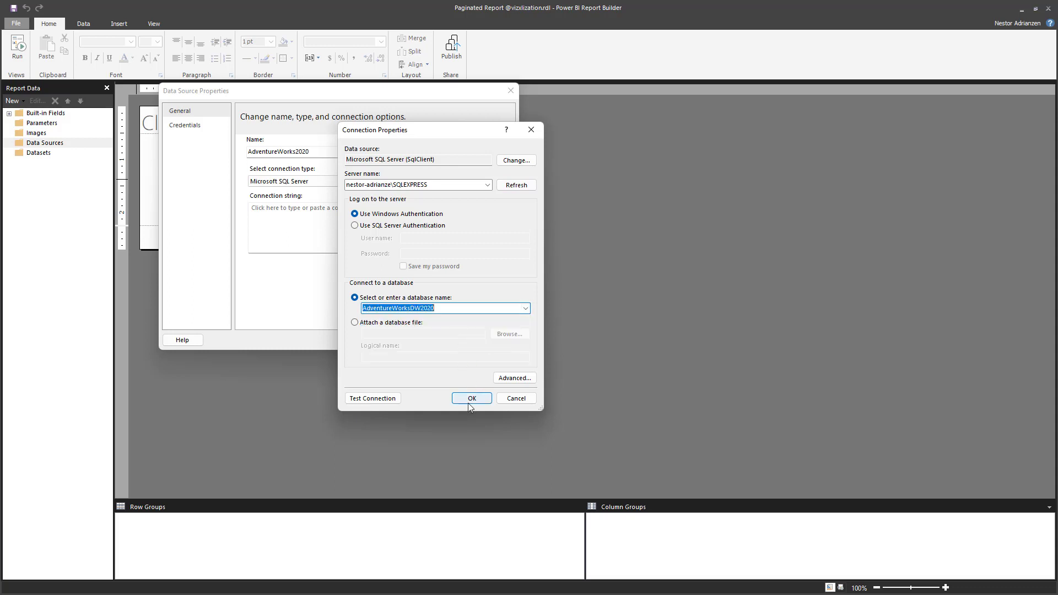
click(384, 401)
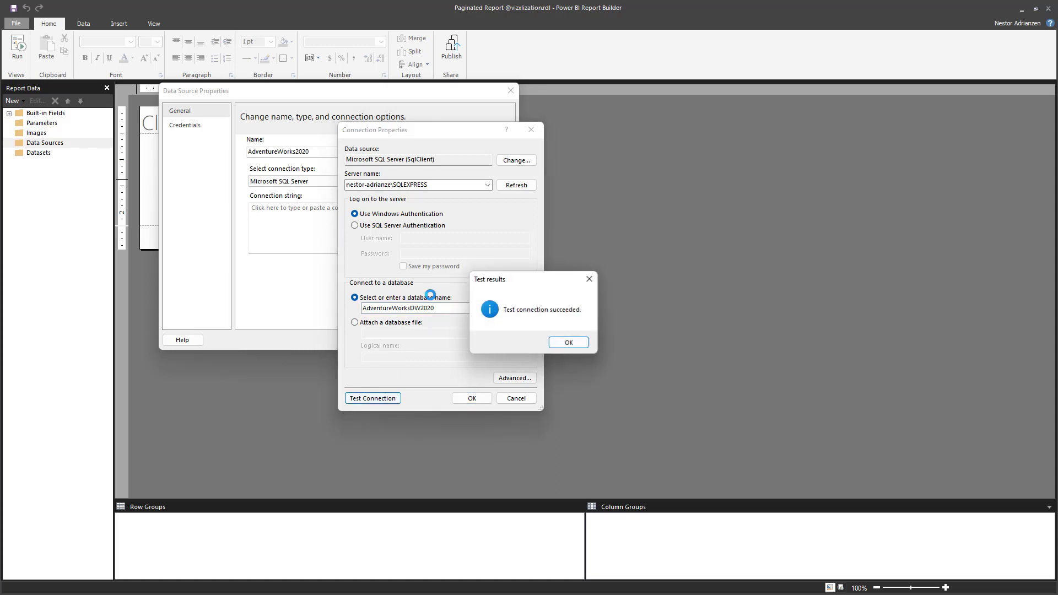
click(563, 343)
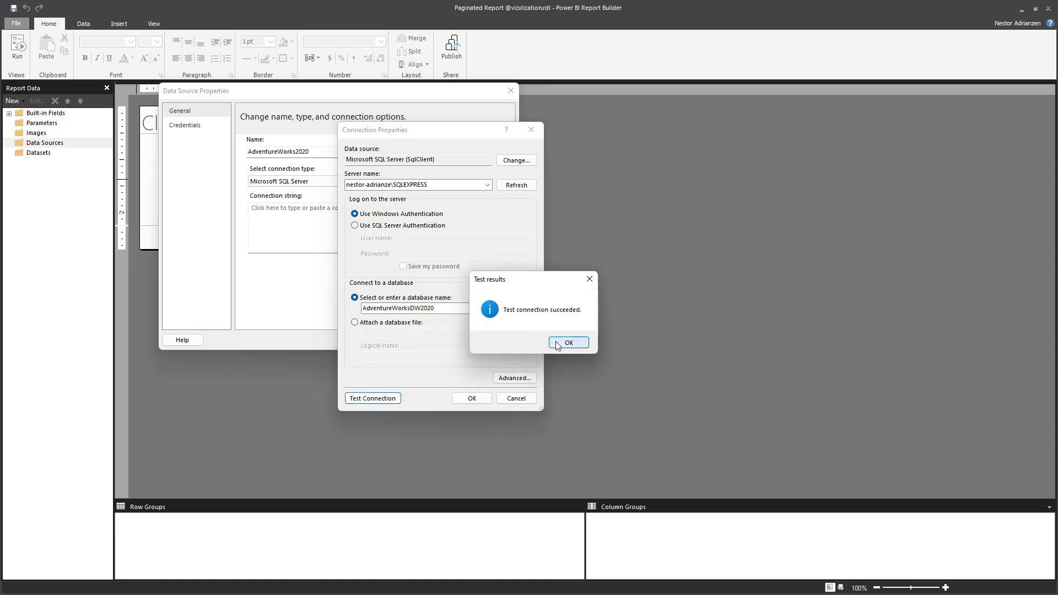
click(472, 398)
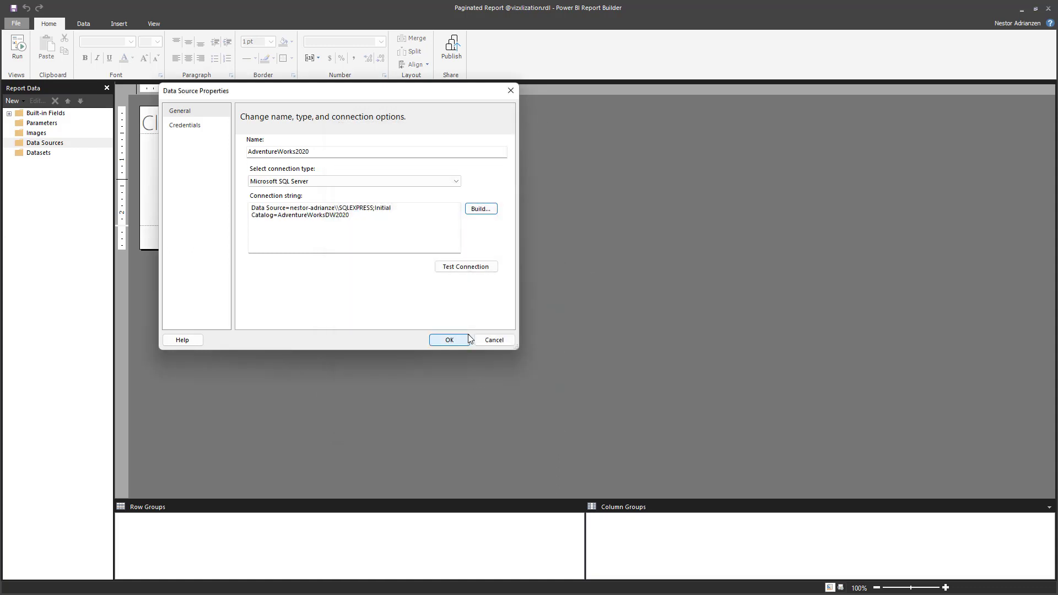
click(448, 340)
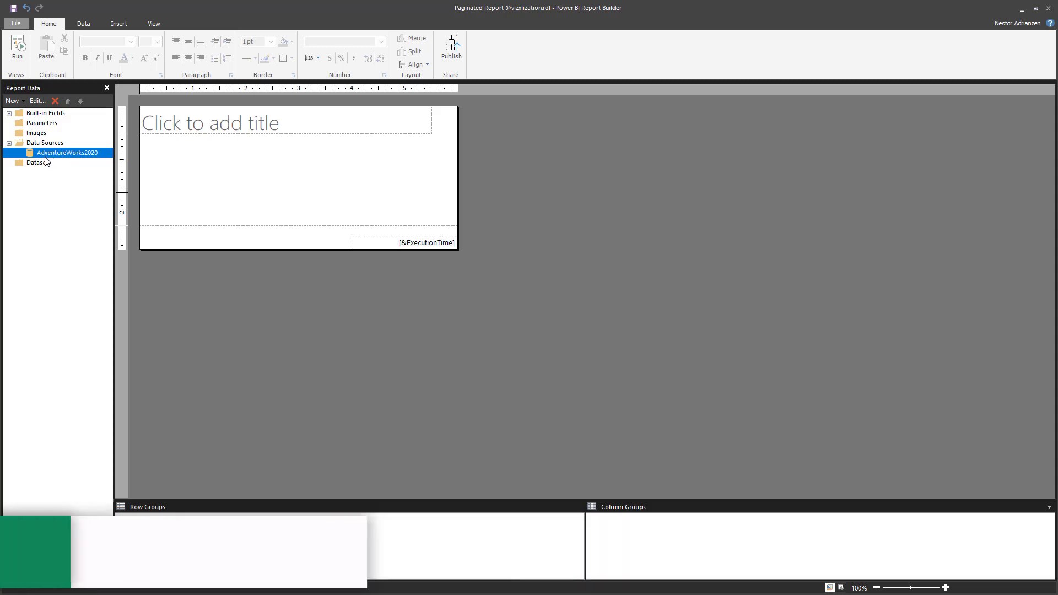
Add a dataset named InternetSales to the report and base it on the AdventureWorks2020 data source.
click(46, 164)
right_click(47, 164)
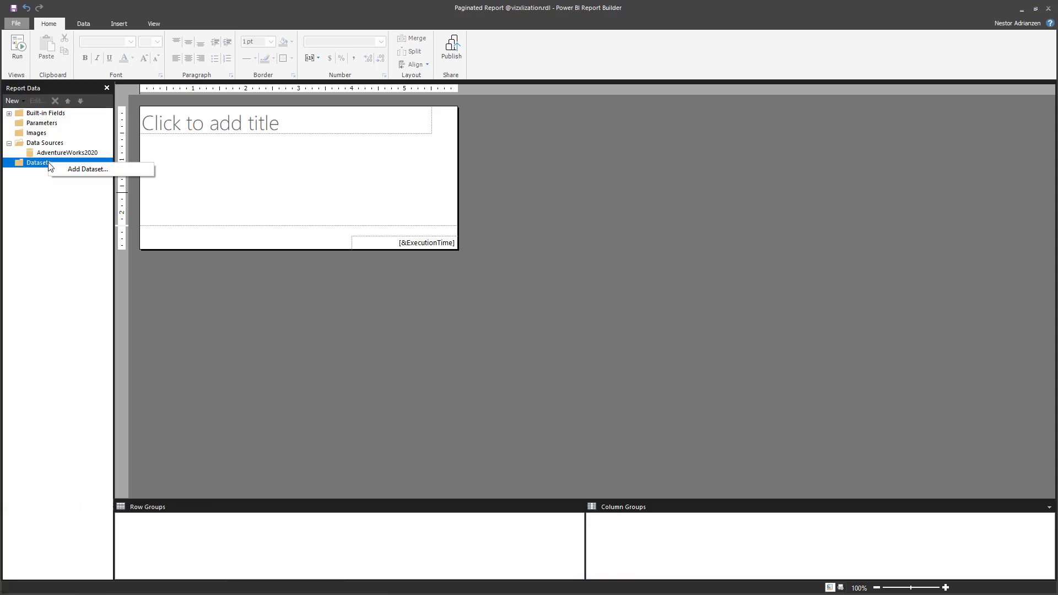
click(88, 170)
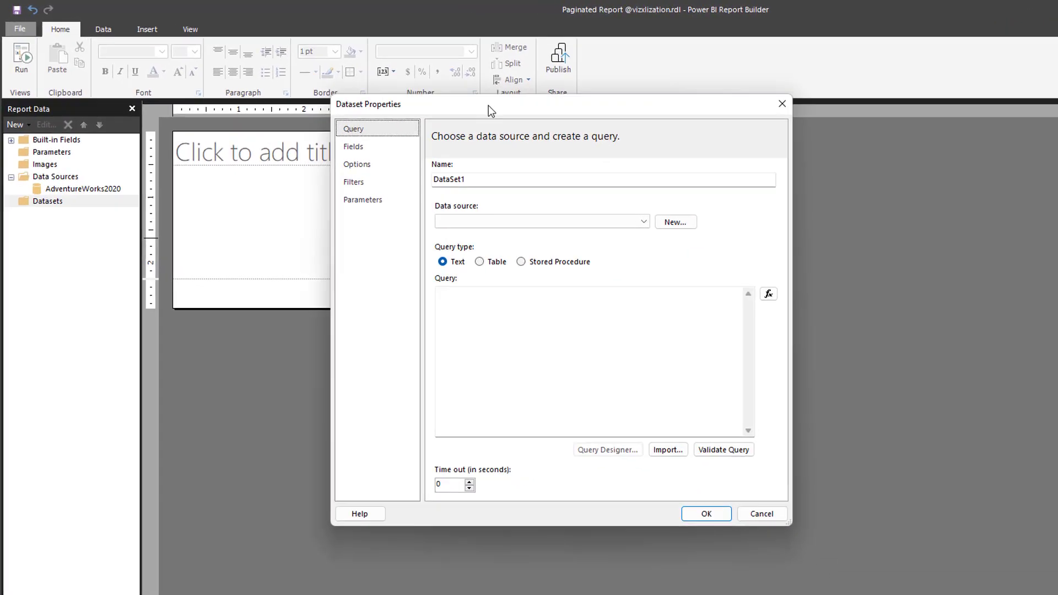
drag(482, 179, 417, 176)
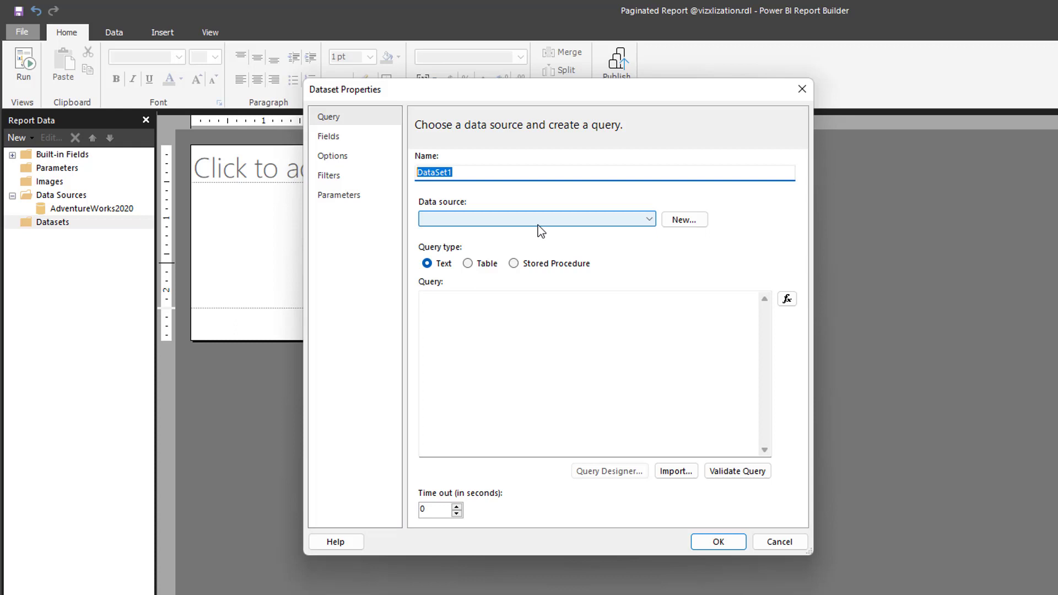
text(InternetSales)
click(649, 224)
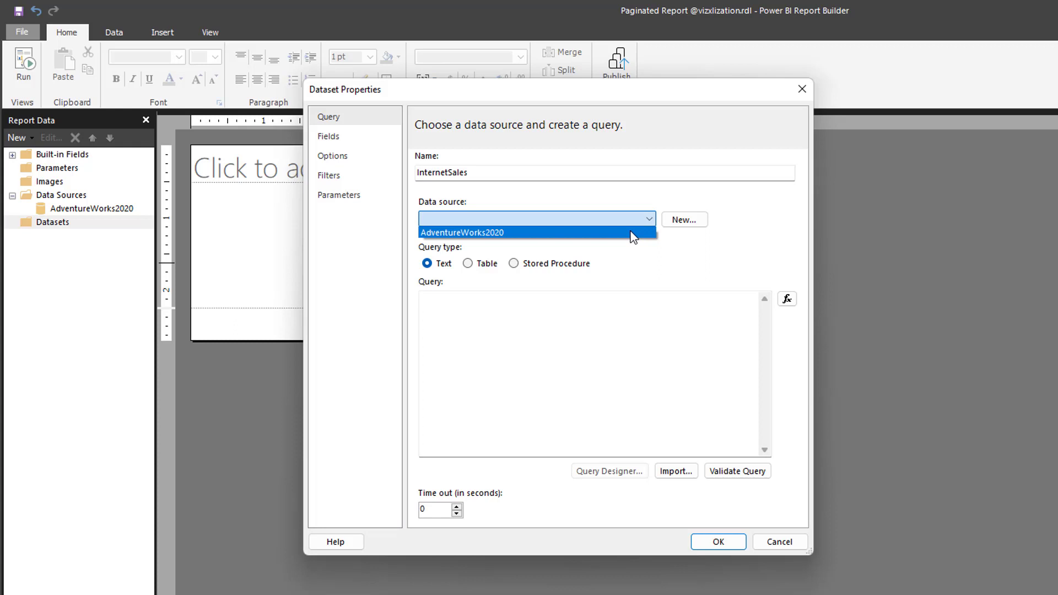
click(634, 234)
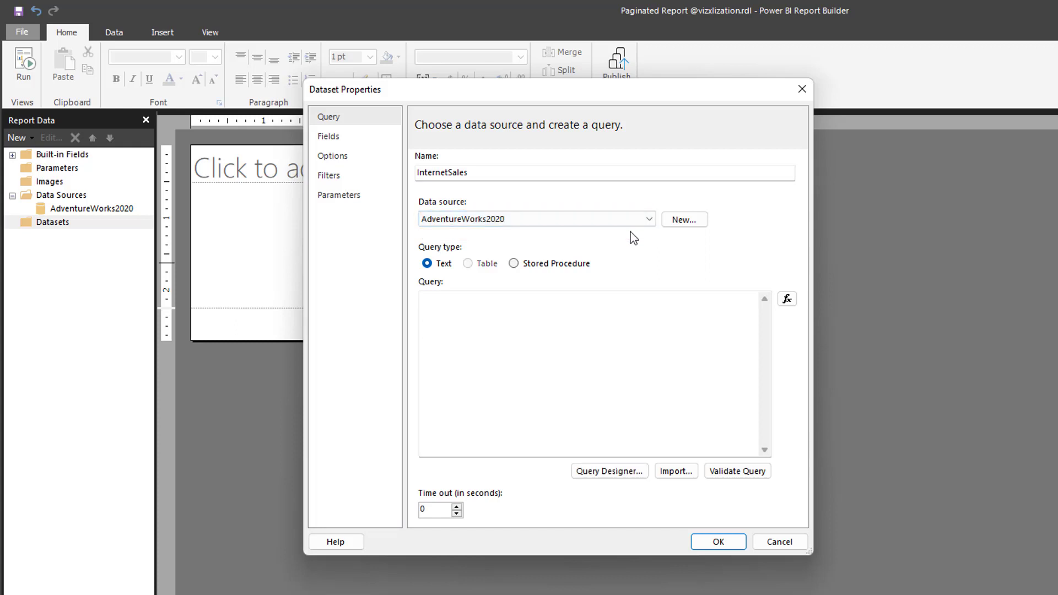
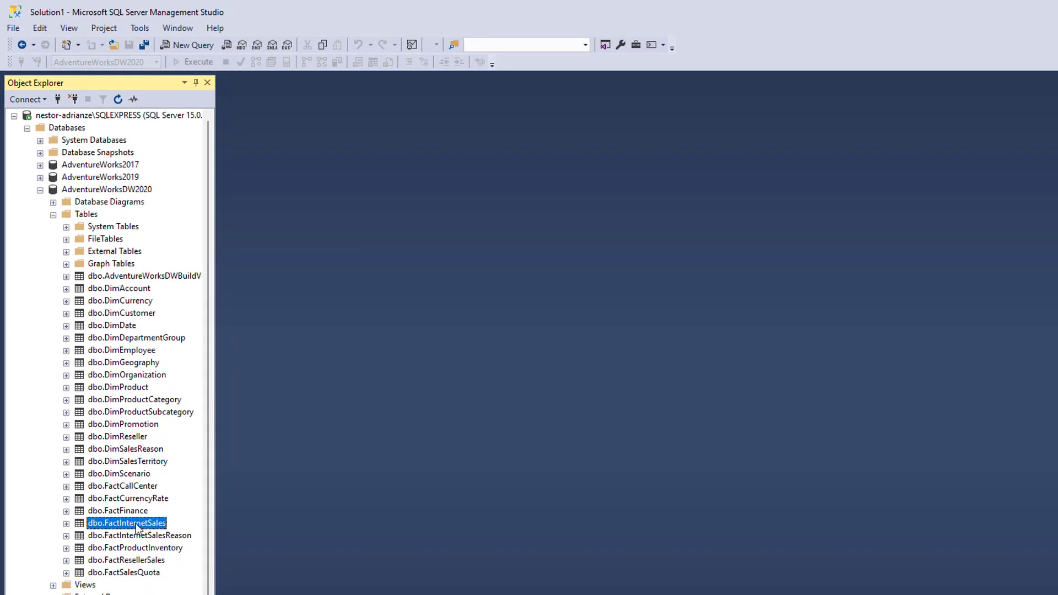
Switch to SQL Server Management Studio, generate a select-top-1000-rows query for dbo.FactInternetSales and remove its TOP (1000) limit.
right_click(137, 528)
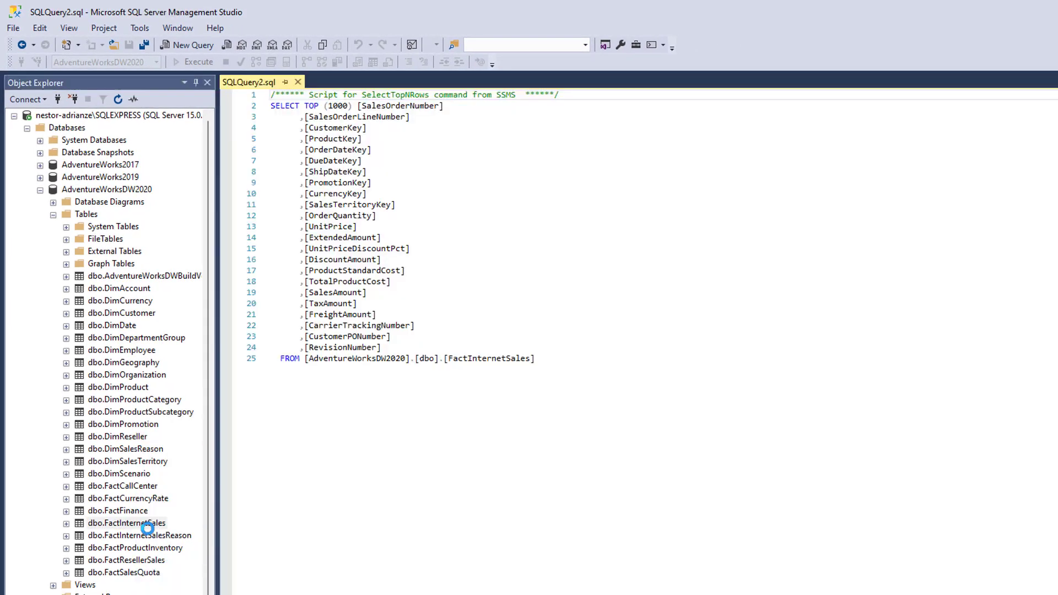
click(182, 447)
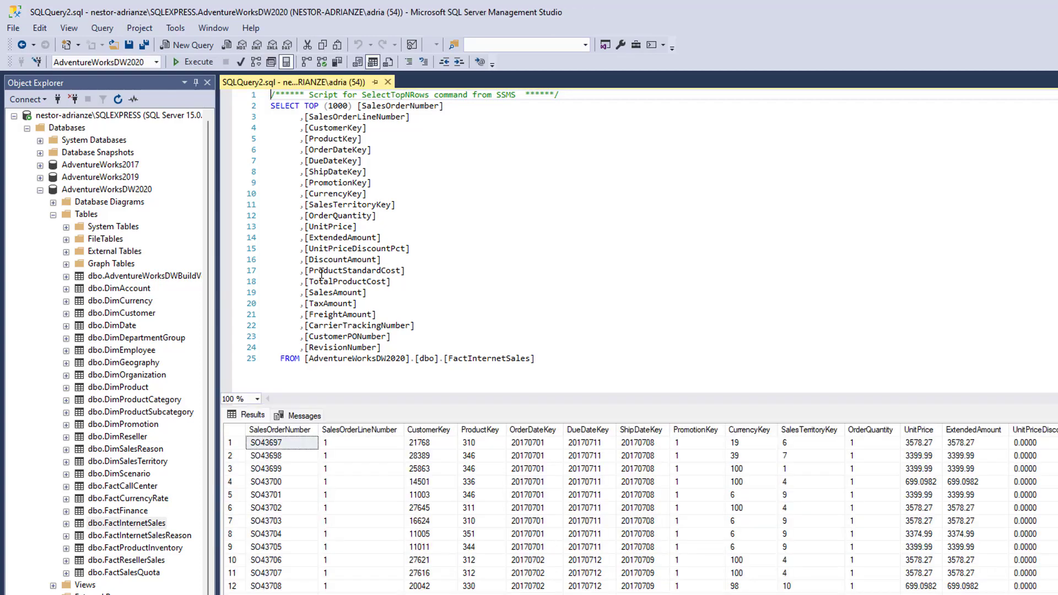
drag(359, 106, 305, 106)
key(Delete)
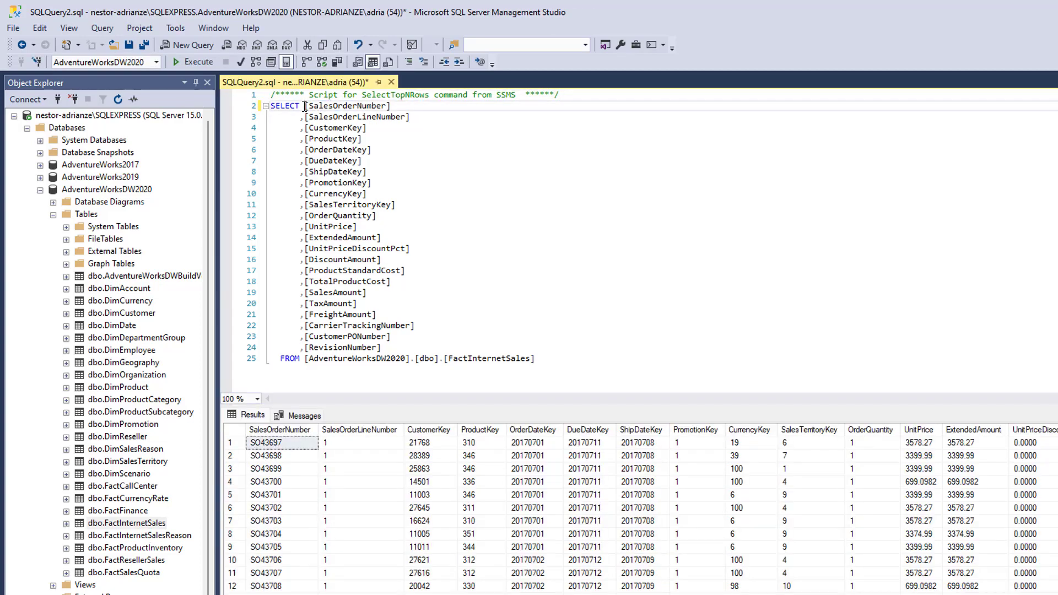
Copy the full SELECT statement without its comment line and minimize SQL Server Management Studio.
click(546, 361)
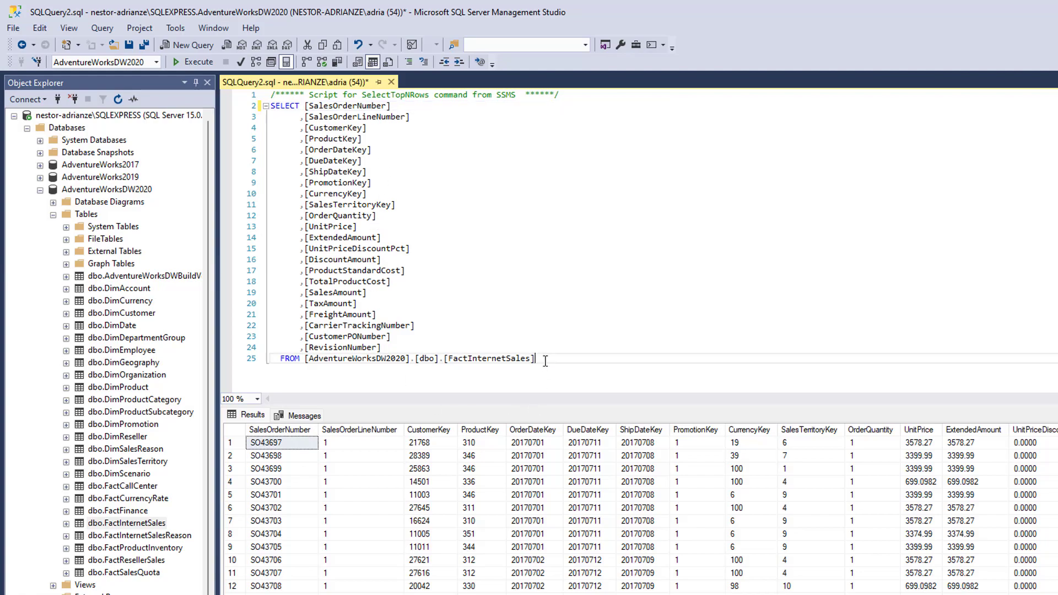
drag(545, 361, 273, 123)
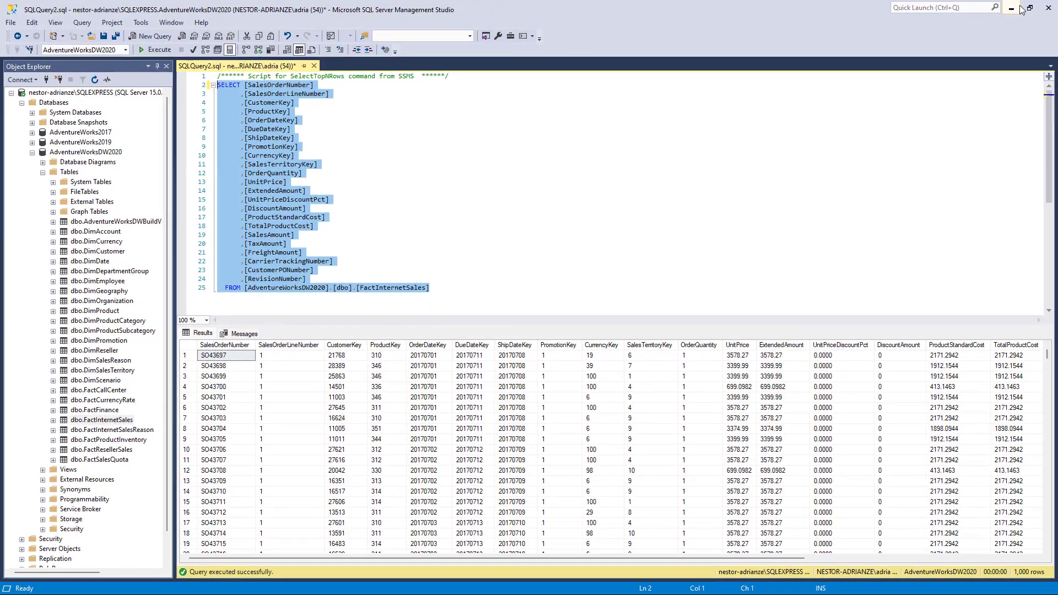
click(1010, 13)
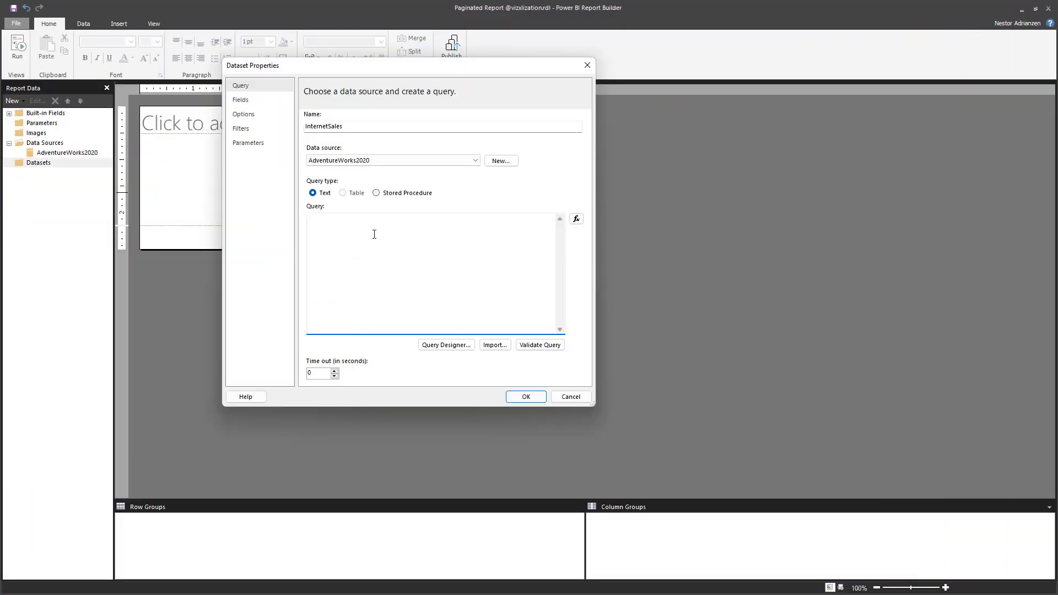
Paste the copied SELECT statement as the InternetSales dataset's text query in Power BI Report Builder, validate it and save the dataset.
key(ctrl+v)
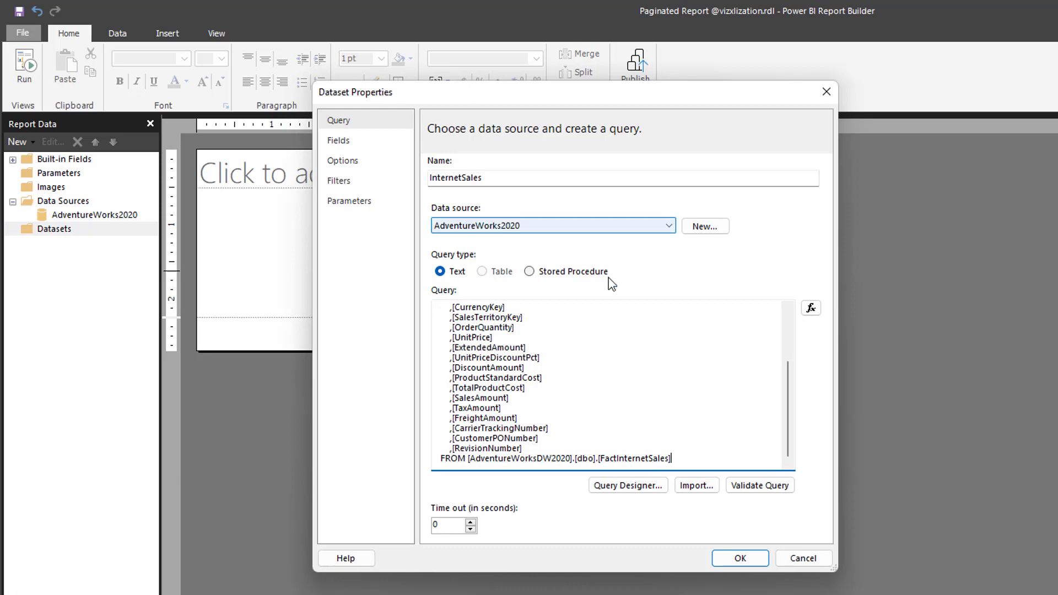
scroll(660, 369, up, 3)
scroll(662, 371, down, 3)
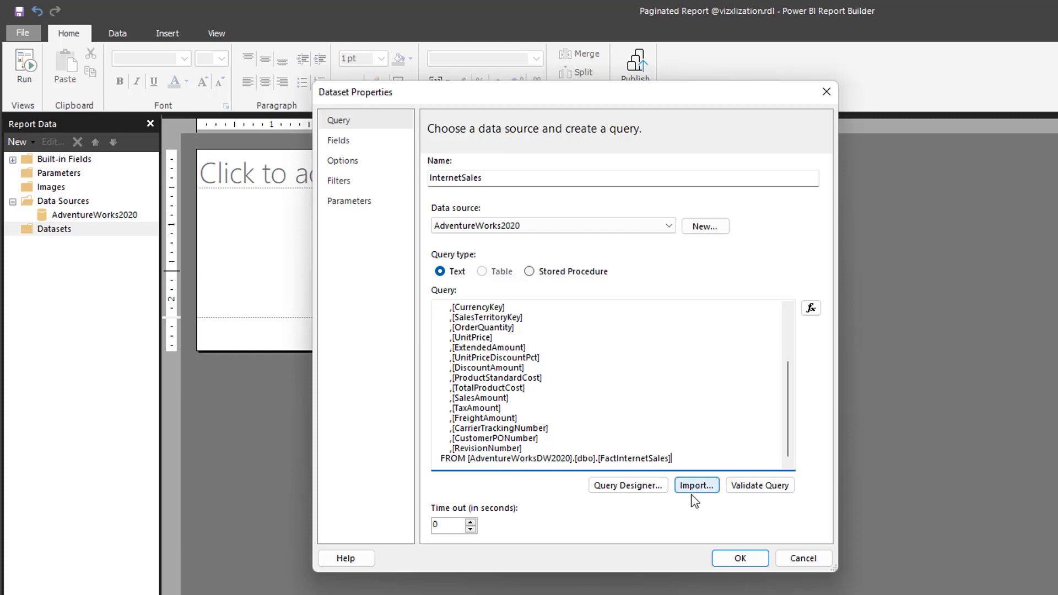
click(759, 489)
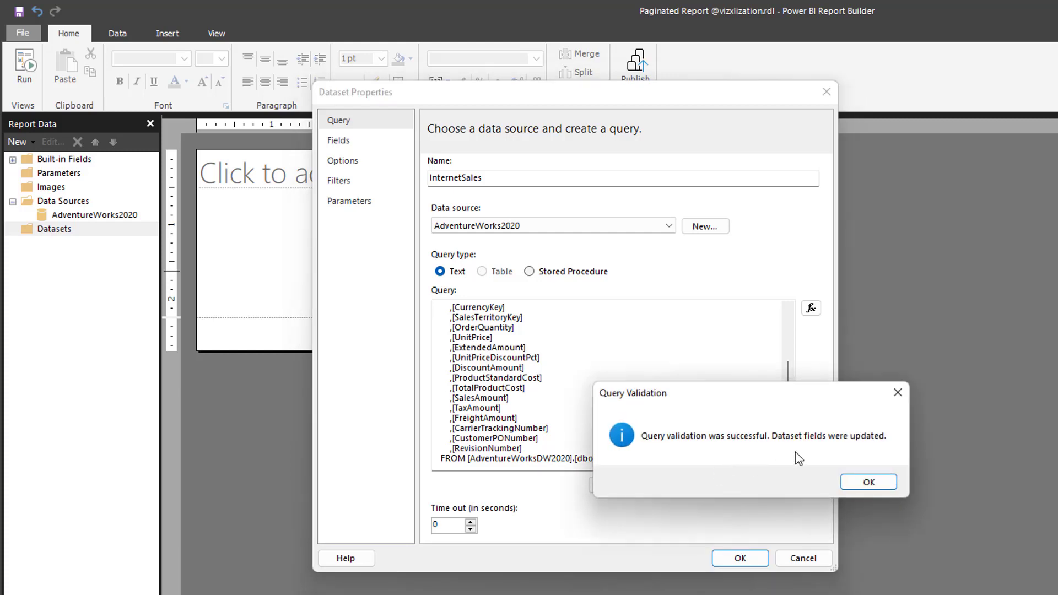
click(868, 483)
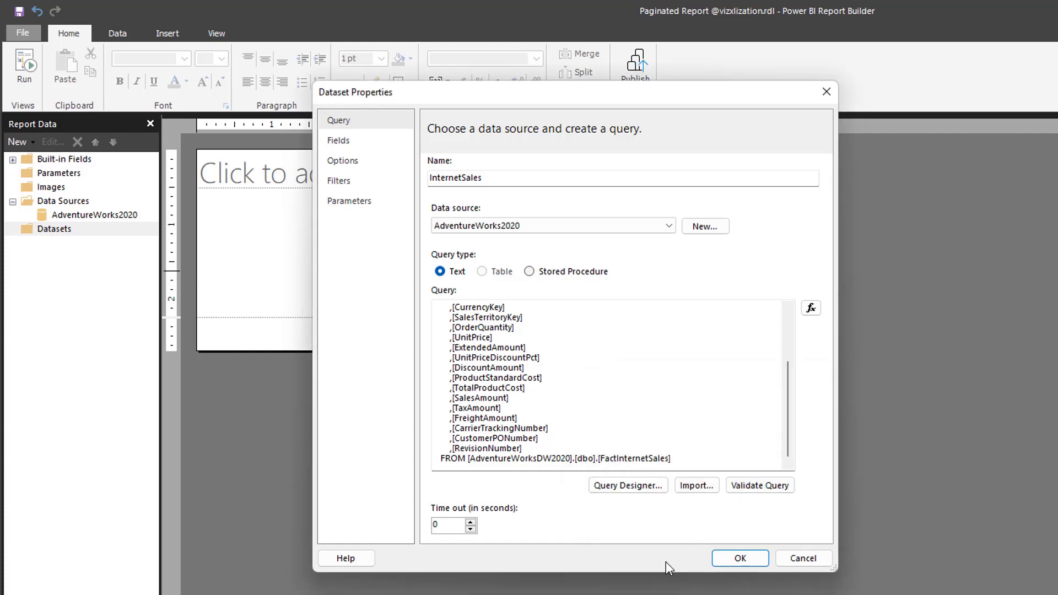
click(751, 559)
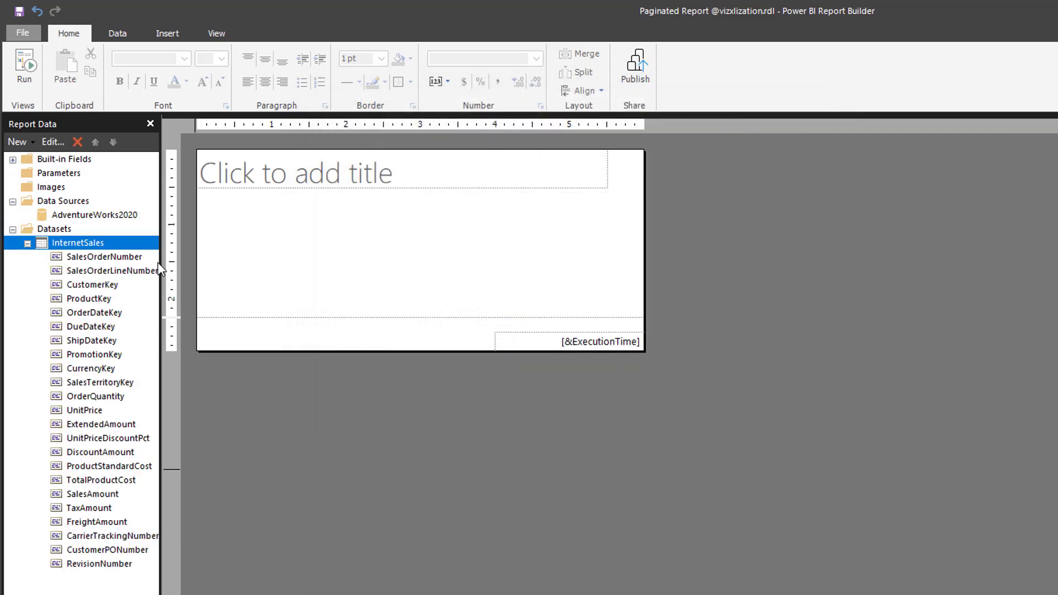
Widen the Report Data pane enough to fit the full names of the InternetSales fields.
drag(159, 266, 212, 265)
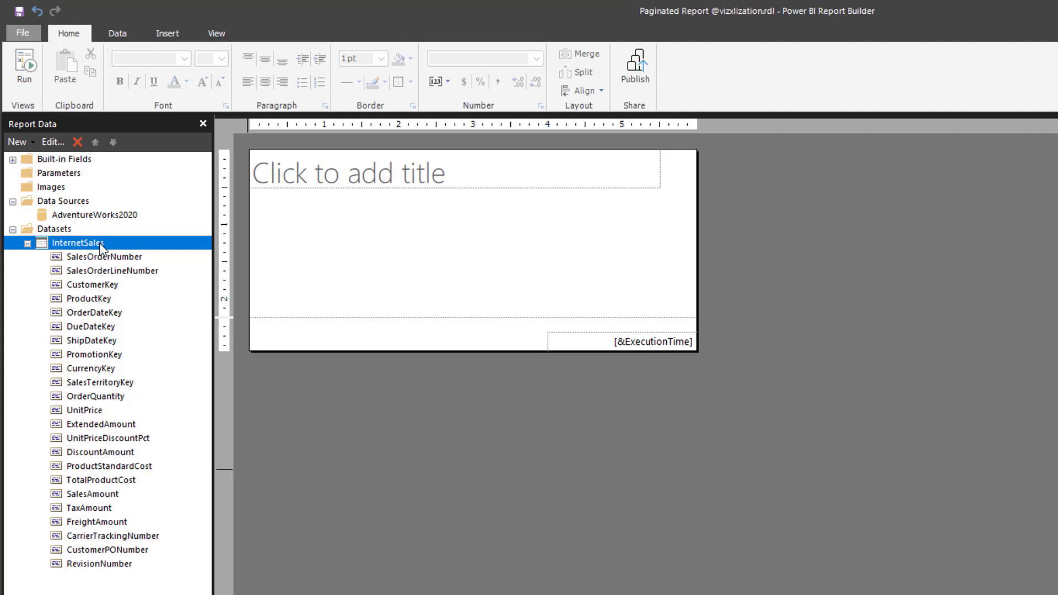
click(104, 217)
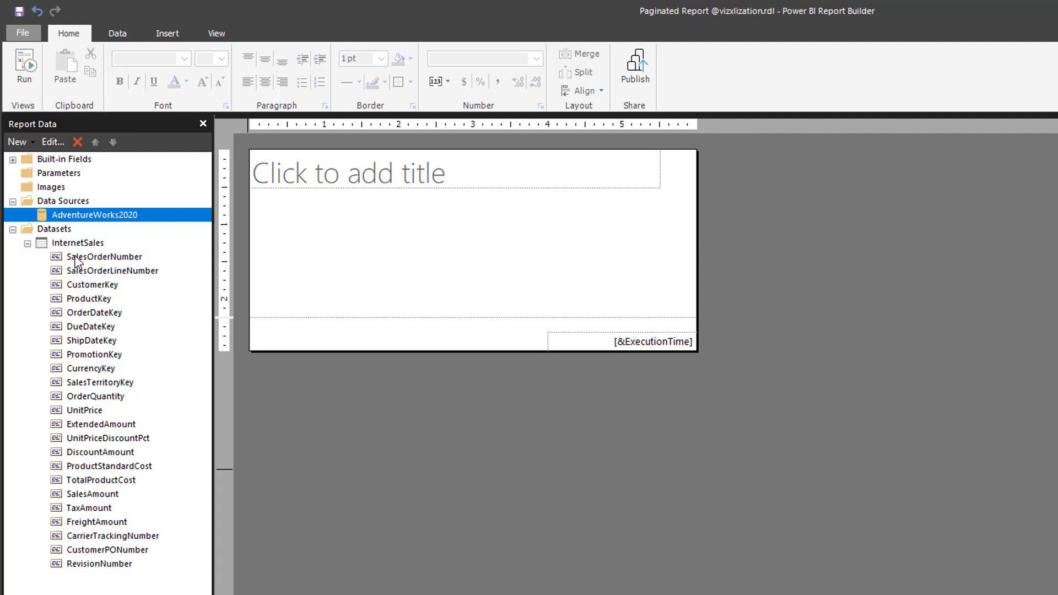
click(381, 251)
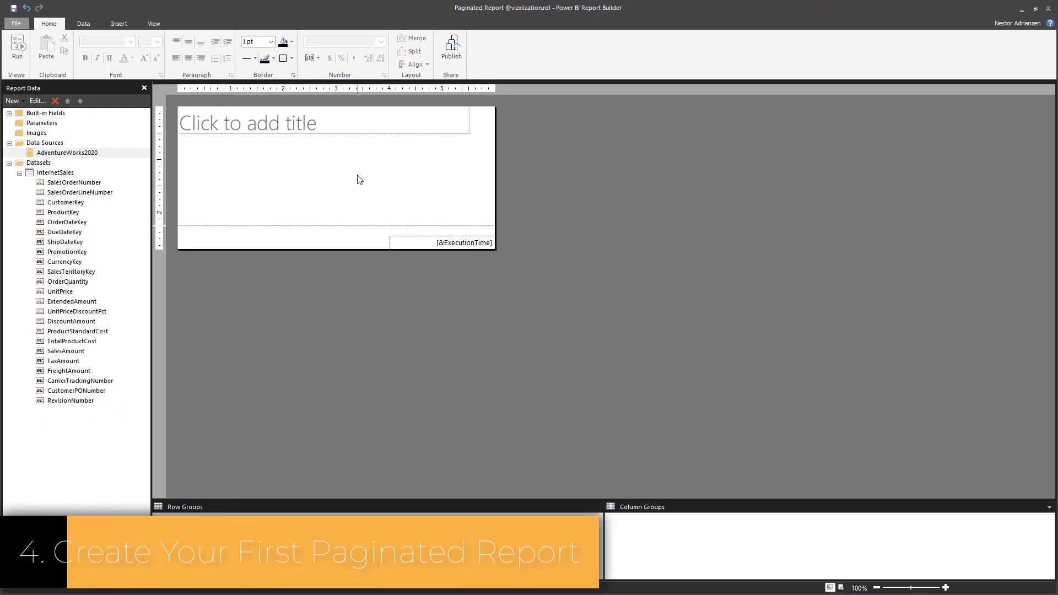
Insert an embedded image in the report body below the title and name it AdvWorks20202.
click(122, 25)
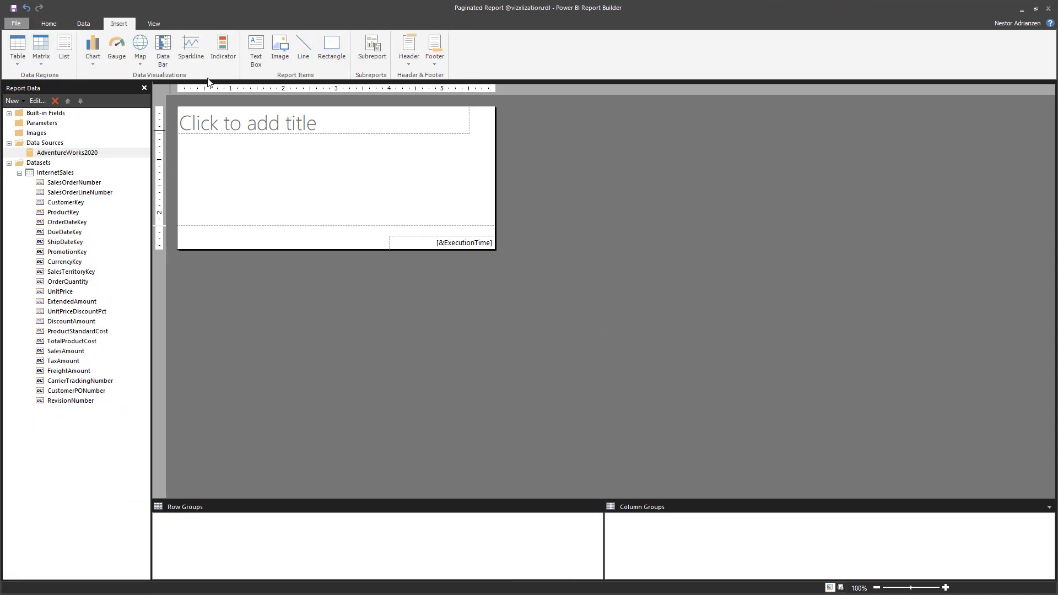
click(280, 49)
click(187, 143)
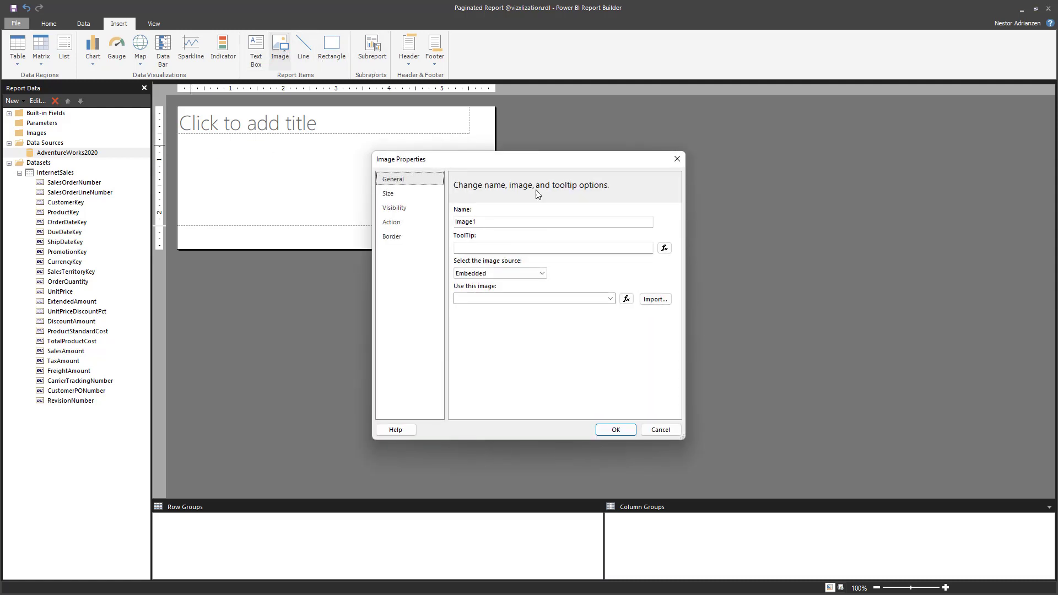
drag(510, 163, 419, 123)
double_click(397, 181)
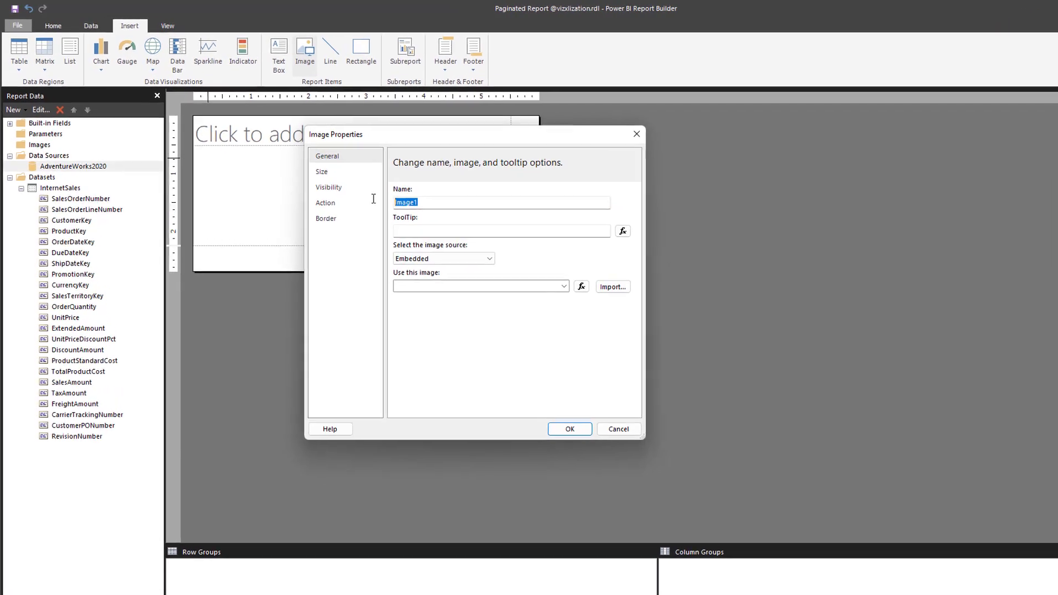
text(AdvWorks20202)
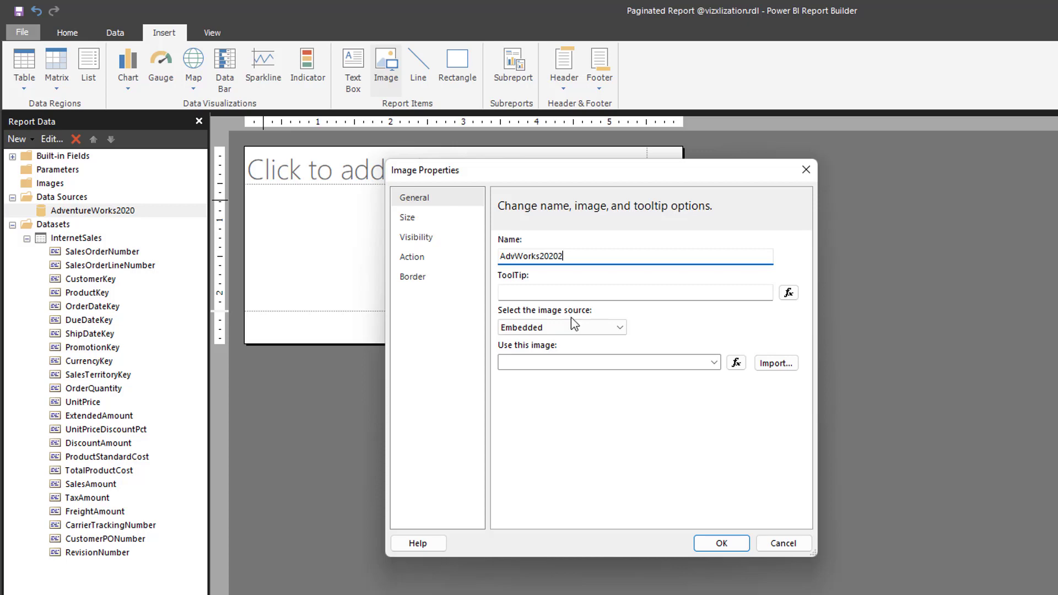
Import the ADVENTURE WORKS Logo PNG from the Video 141 Introduction to Paginated Reports folder as the image and confirm its properties.
click(778, 364)
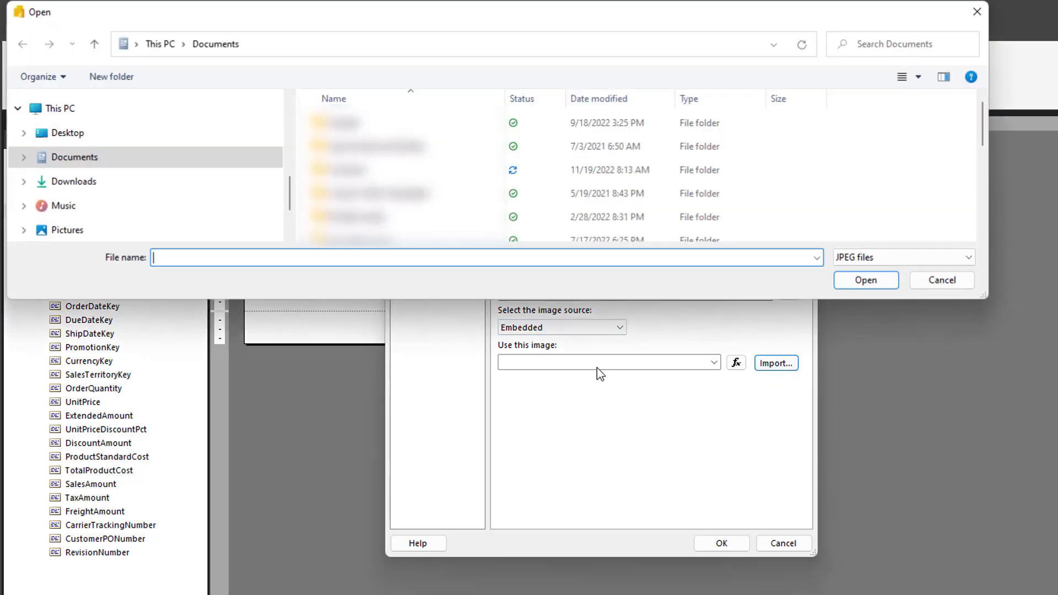
click(125, 164)
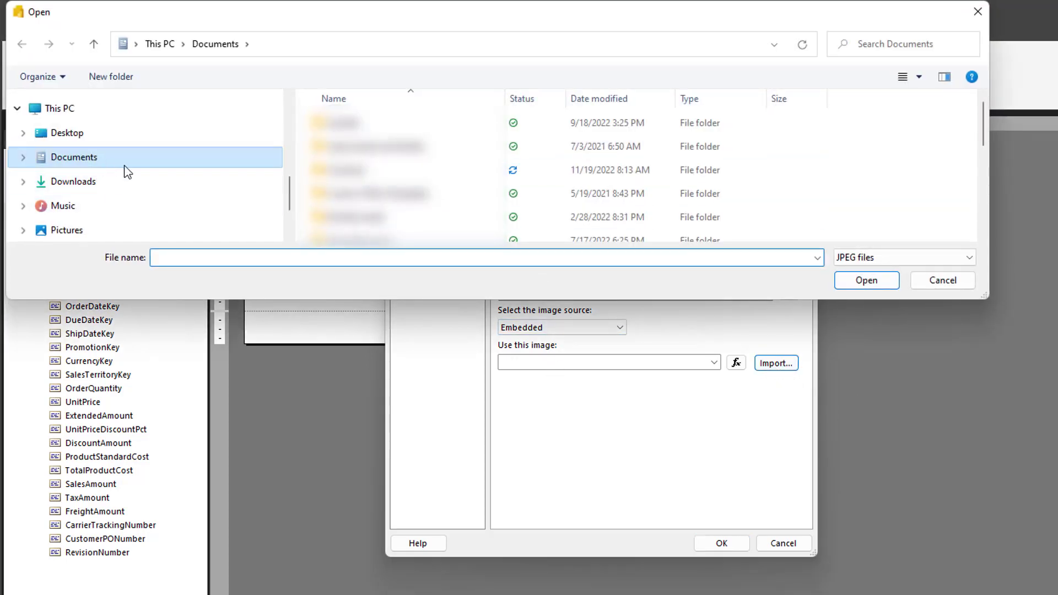
scroll(151, 188, up, 5)
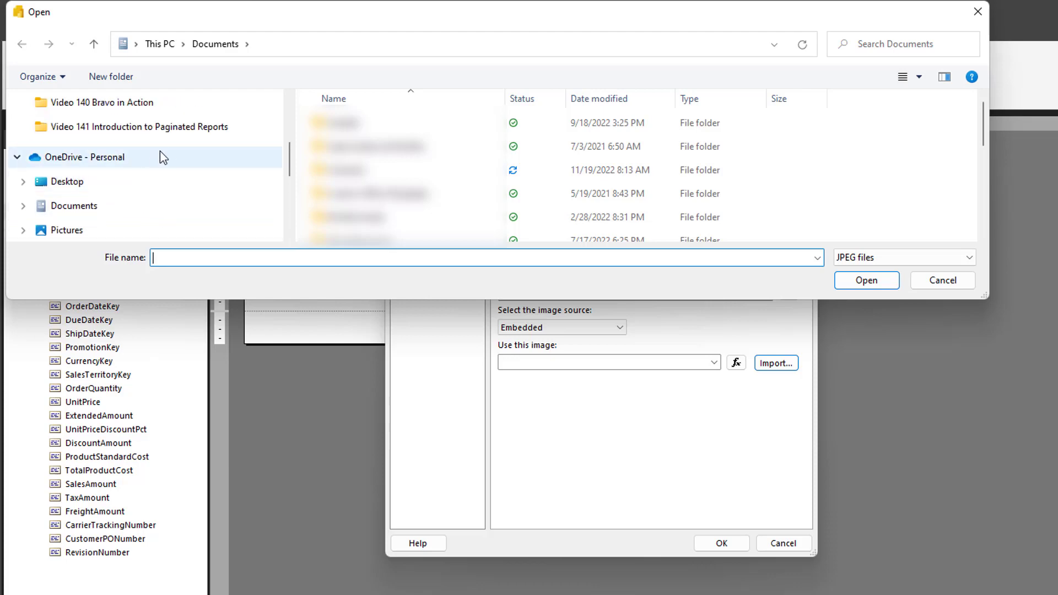
click(176, 128)
click(895, 257)
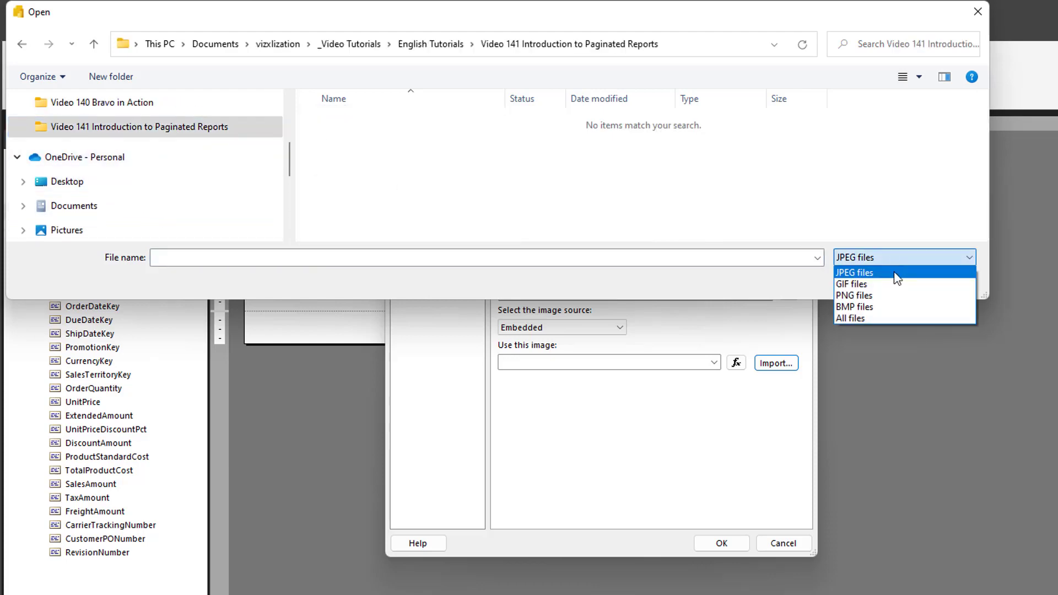
click(881, 318)
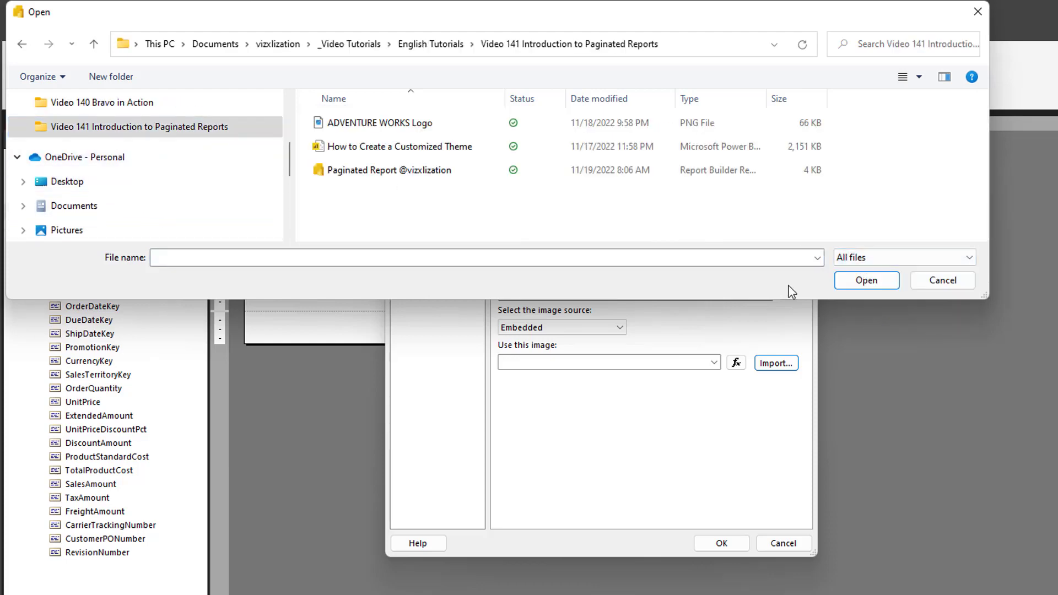
click(391, 130)
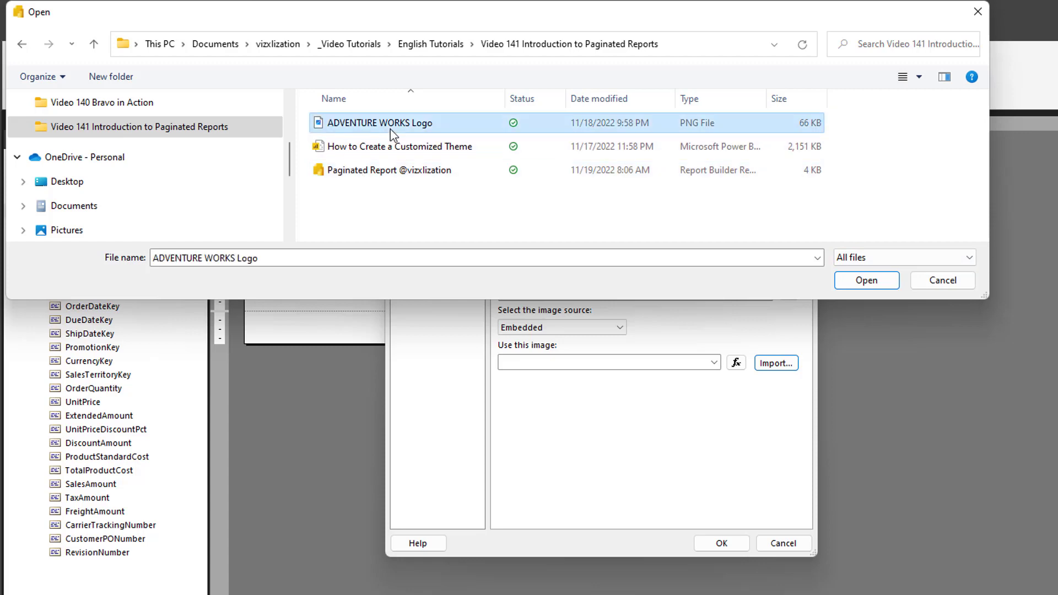
click(868, 285)
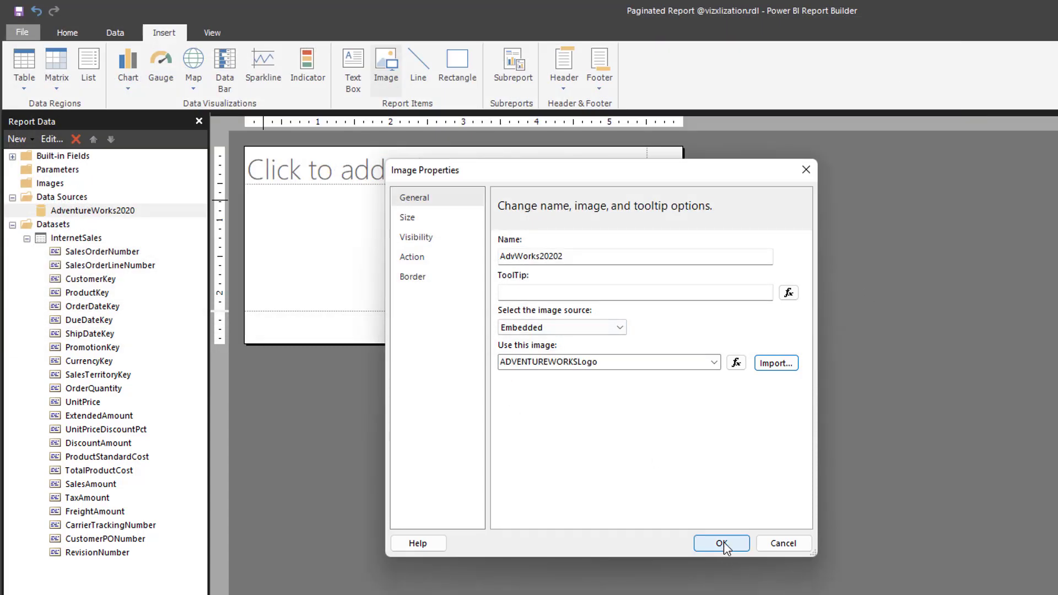
click(722, 544)
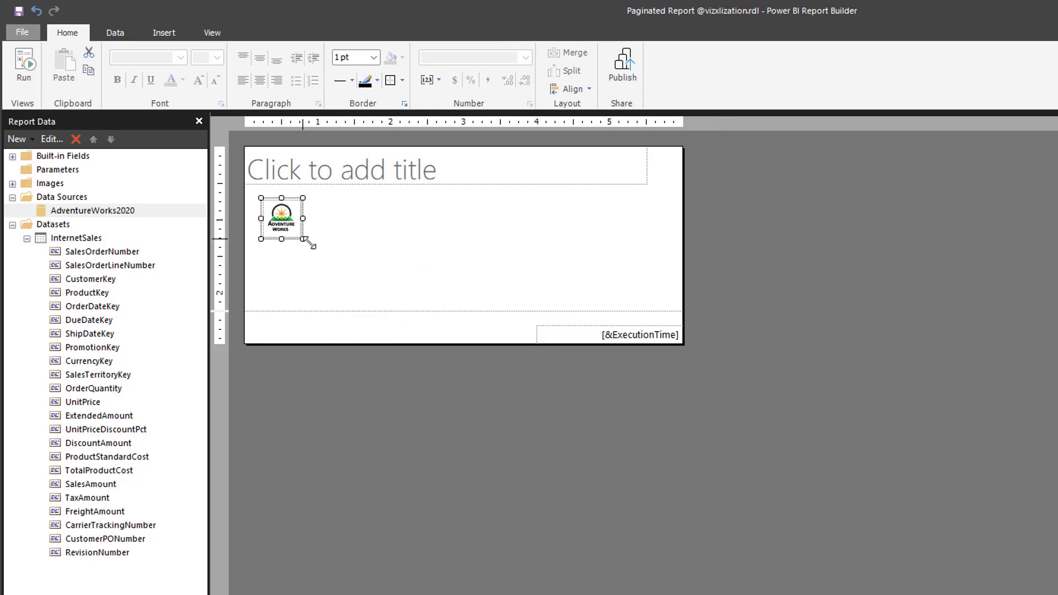
Enlarge the logo slightly and move it to the upper-left corner of the report, over the title.
drag(304, 239, 321, 250)
click(425, 251)
click(316, 236)
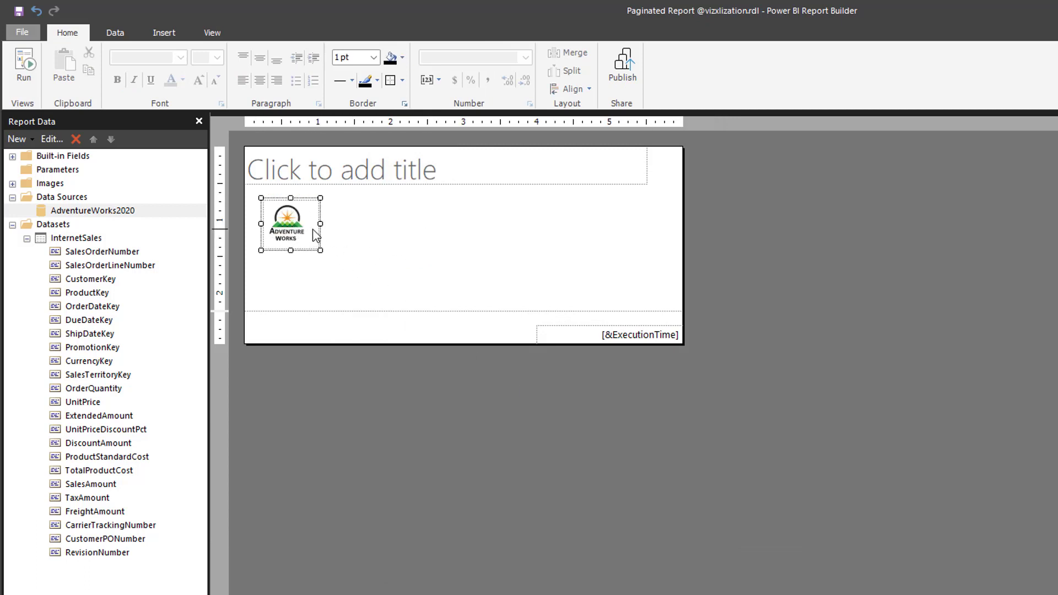
drag(310, 238, 293, 186)
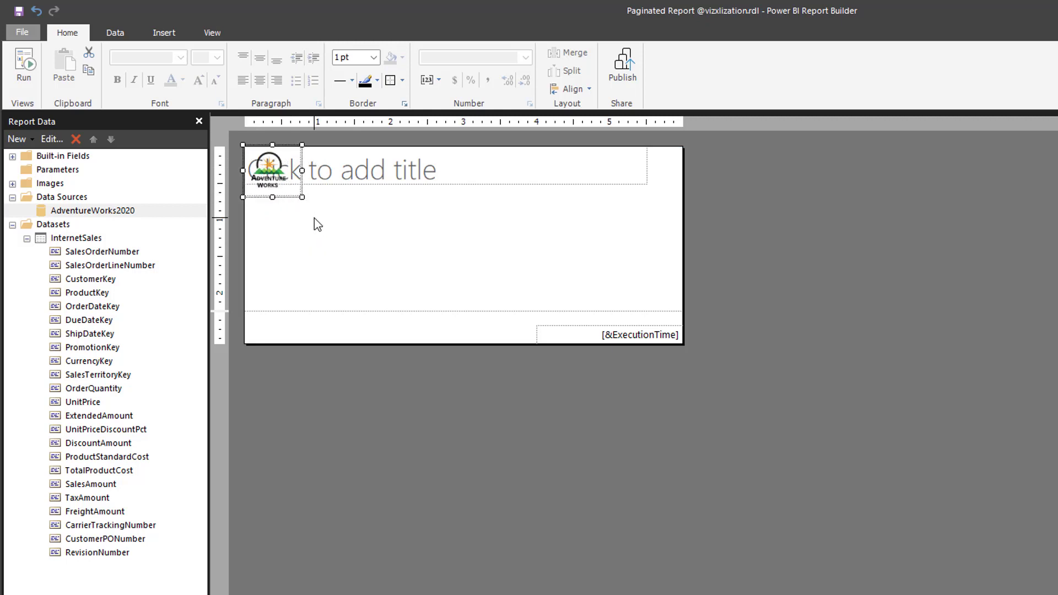
Resize the title text box so it starts beside the logo, matches the logo's height and leaves space at its far end.
click(524, 179)
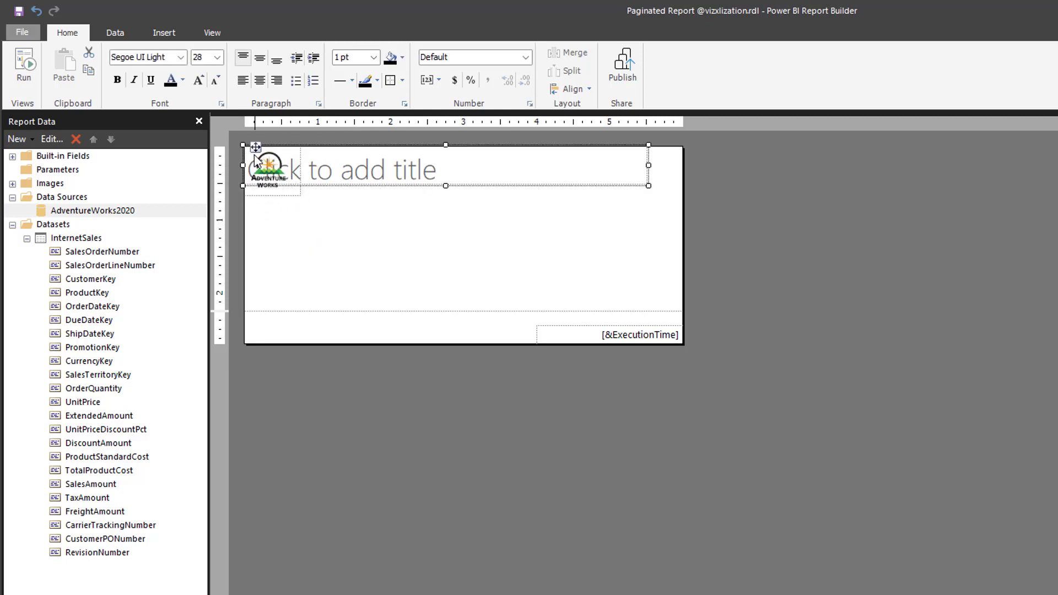
drag(244, 165, 303, 197)
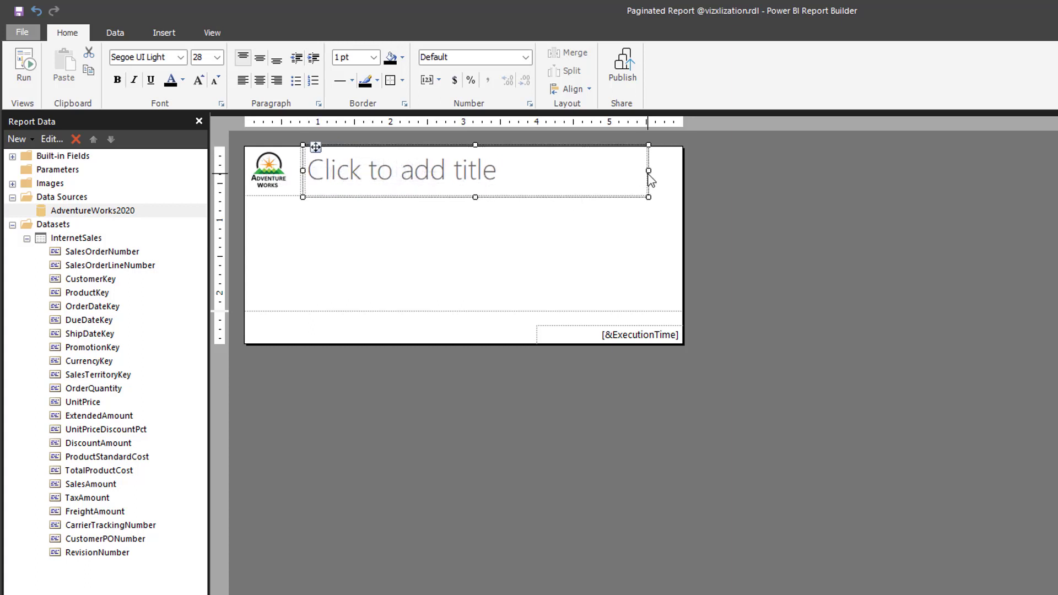
drag(648, 171, 575, 171)
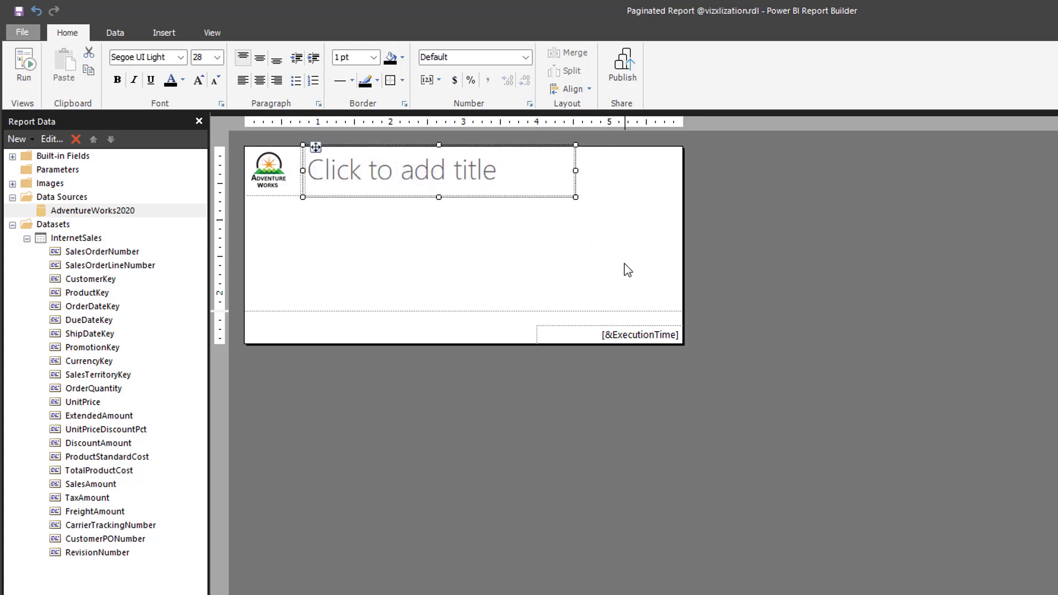
Move the ExecutionTime text box from the footer to the space beside the title and narrow it to fit there.
drag(582, 331, 585, 169)
drag(650, 180, 639, 180)
click(513, 267)
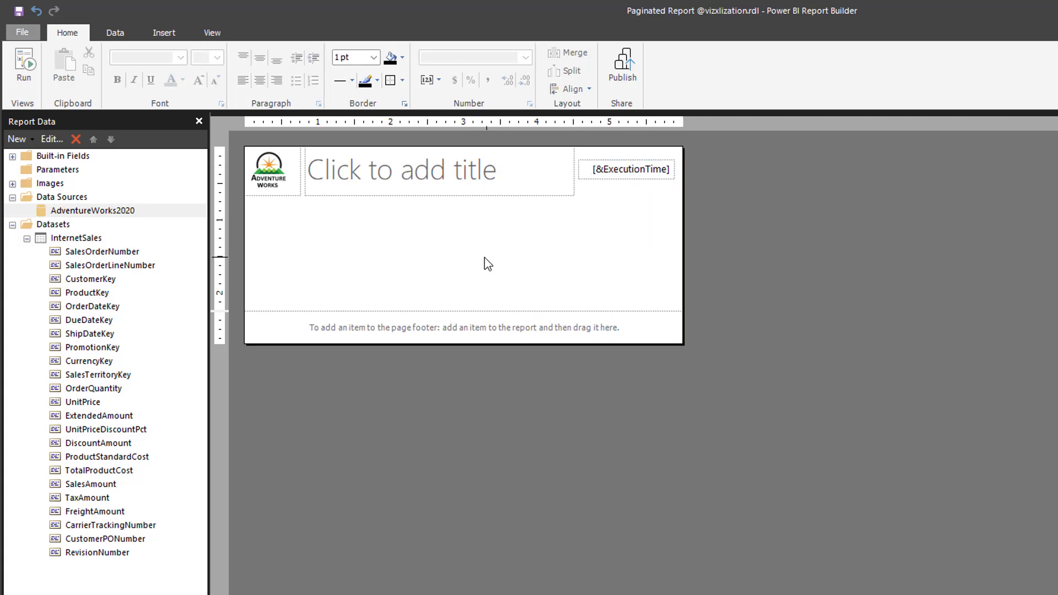
Enter Internet Sales as the report title.
click(404, 179)
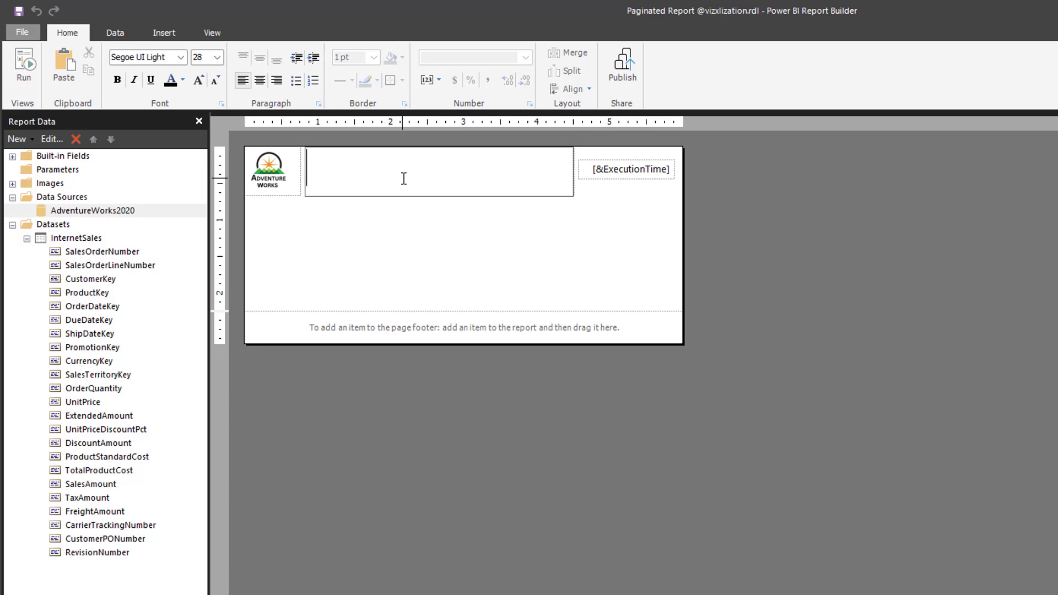
text(Intereent Sa)
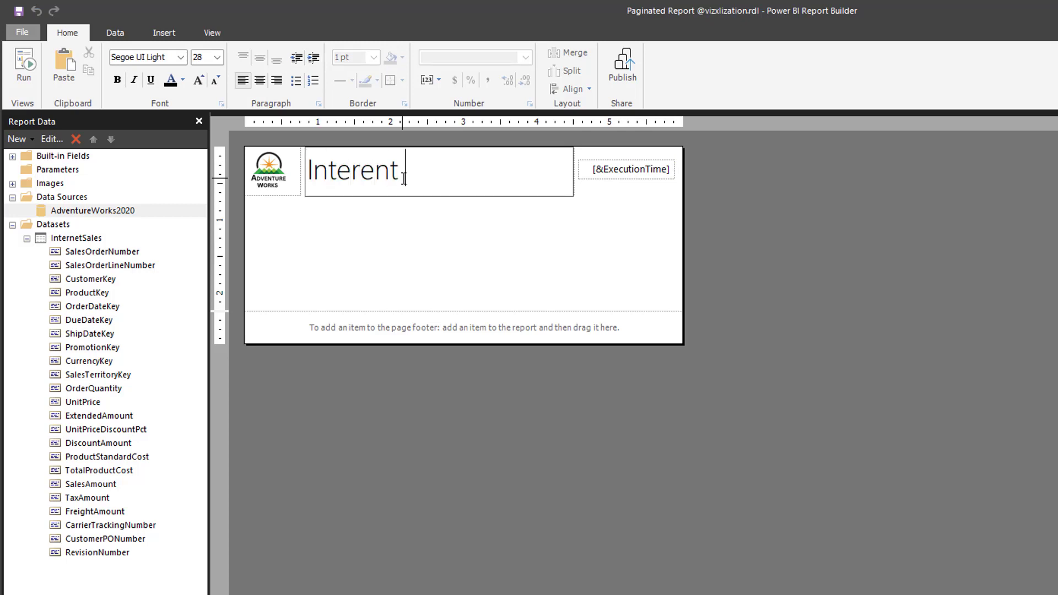
text(les)
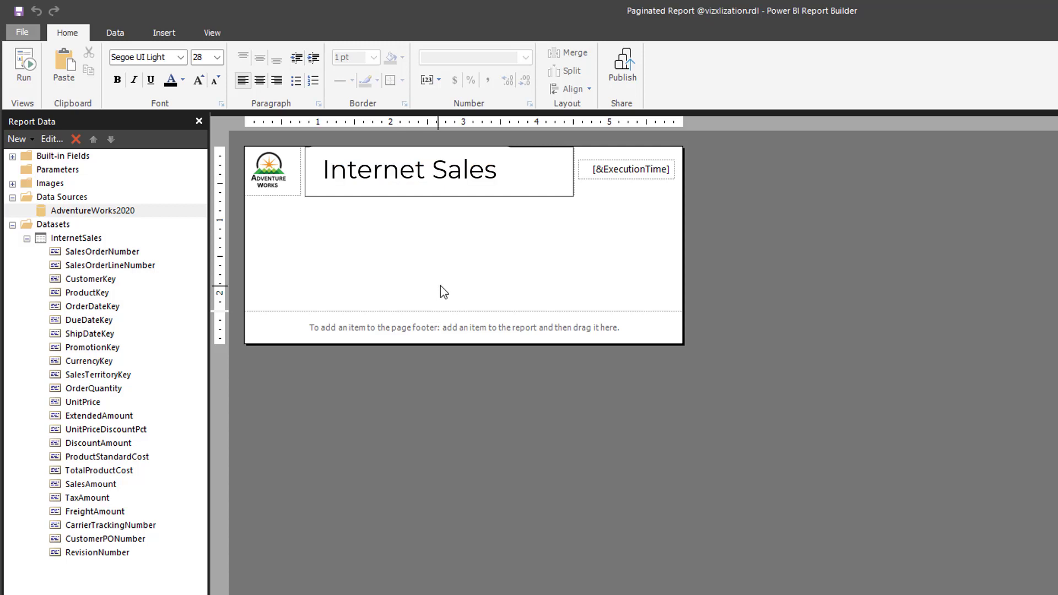
click(459, 256)
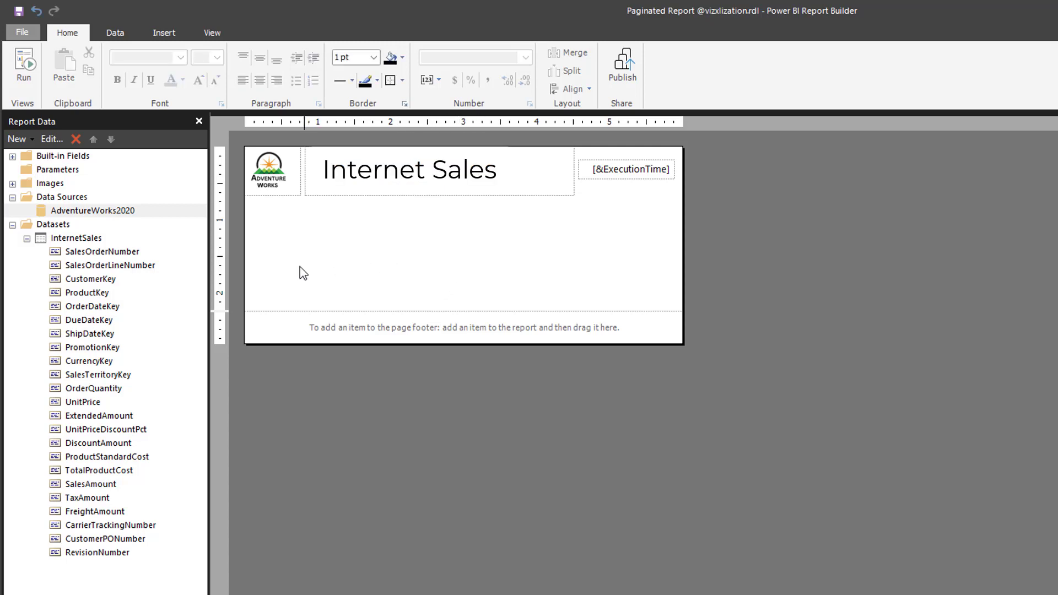
Insert a blank matrix in the report body just below the logo, without the wizard.
click(150, 32)
click(57, 89)
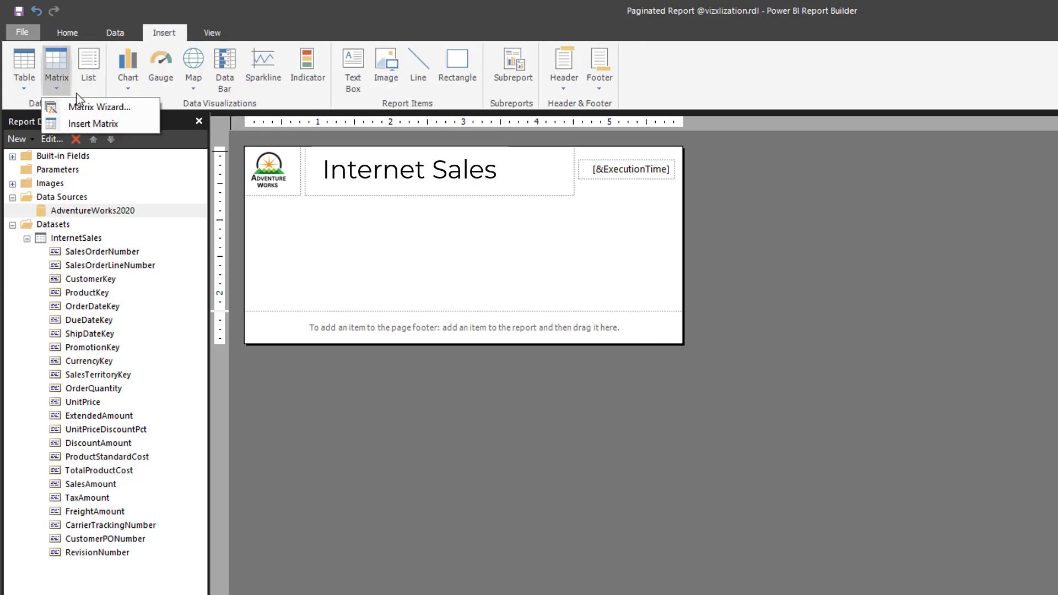
click(91, 123)
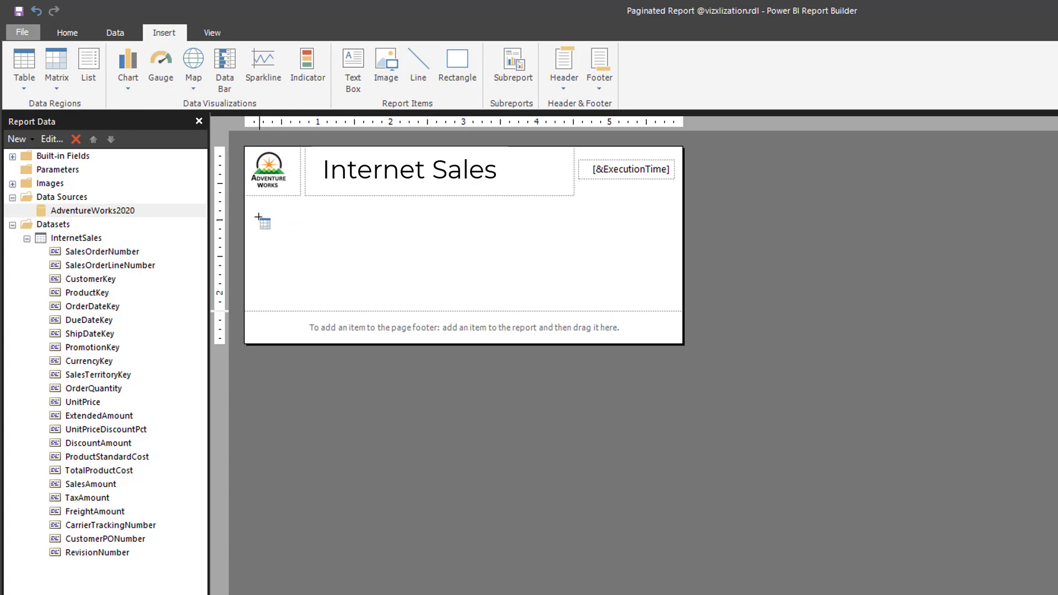
click(259, 211)
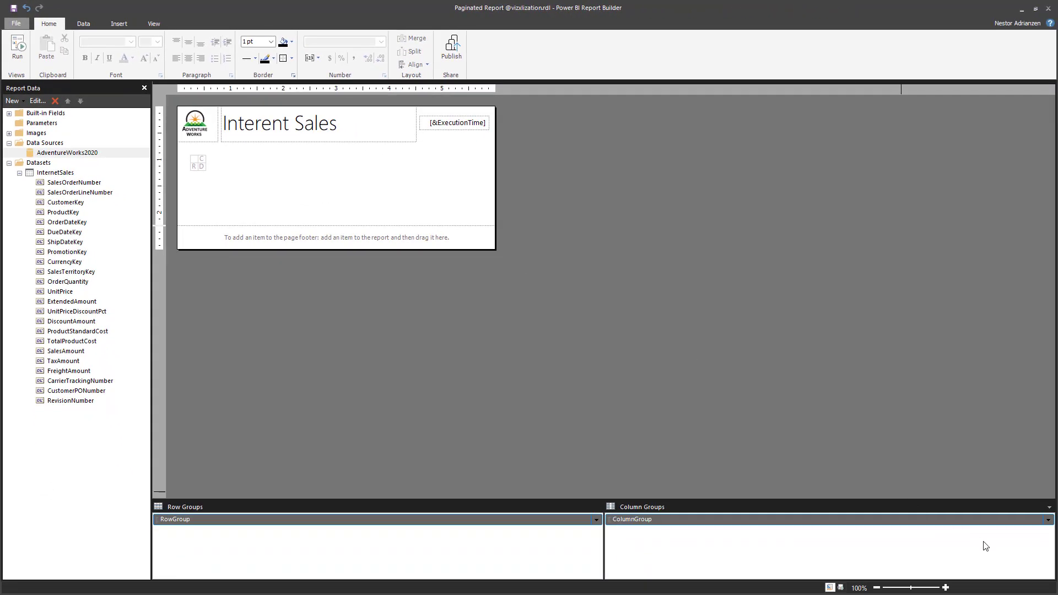
Insert a column inside the group to the right of the matrix's first column.
click(946, 588)
click(945, 588)
click(946, 587)
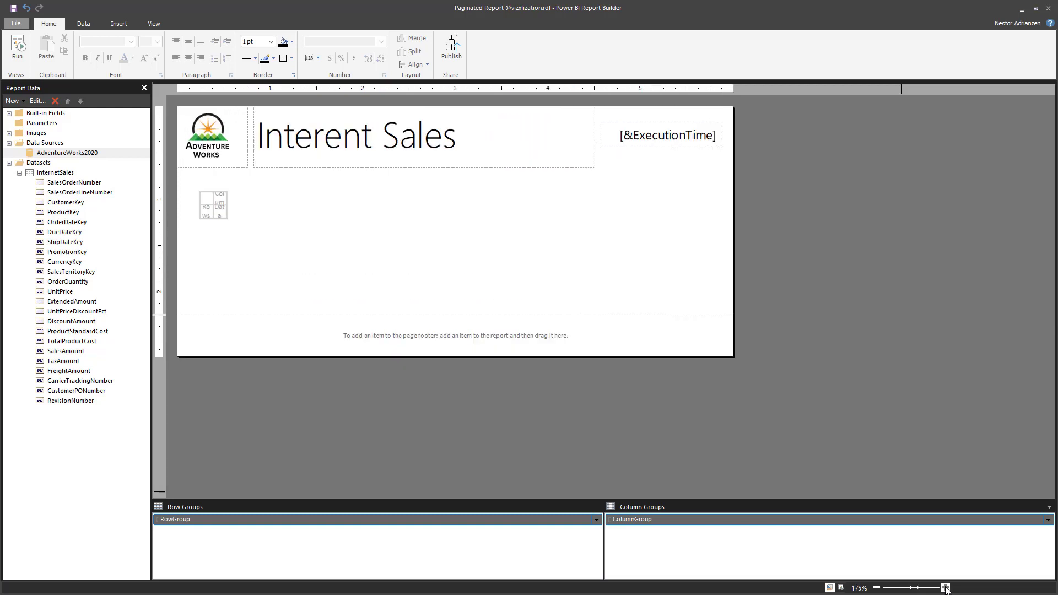
click(945, 588)
click(946, 588)
click(946, 588)
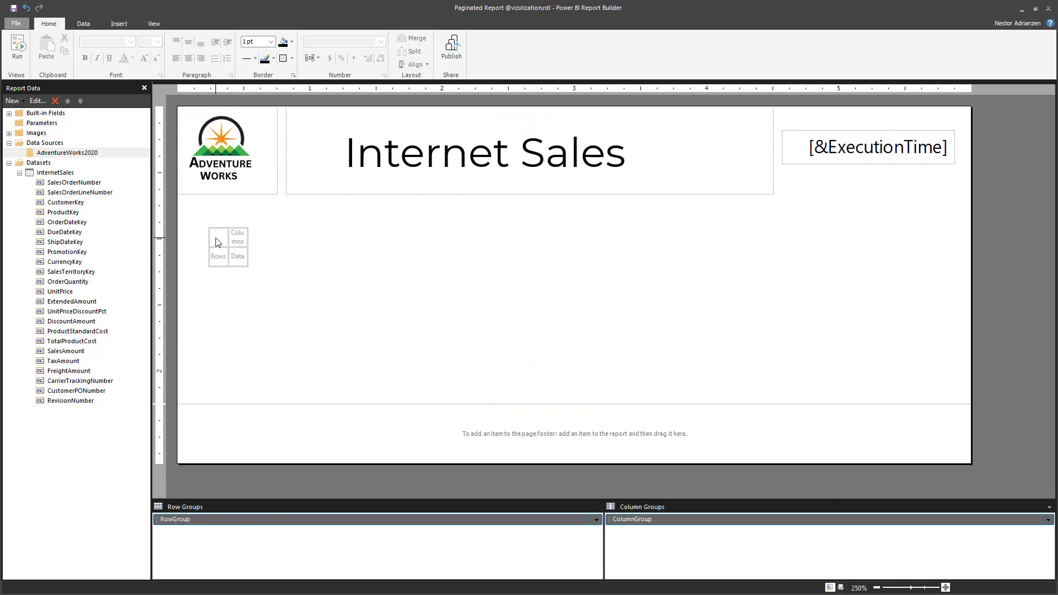
click(217, 242)
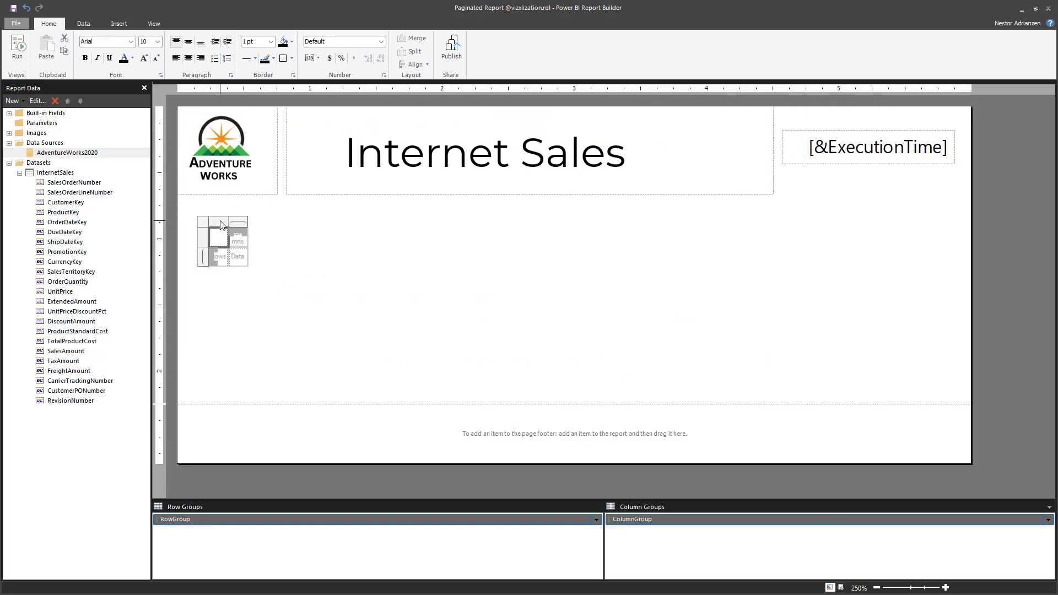
right_click(221, 225)
mouse_move(301, 228)
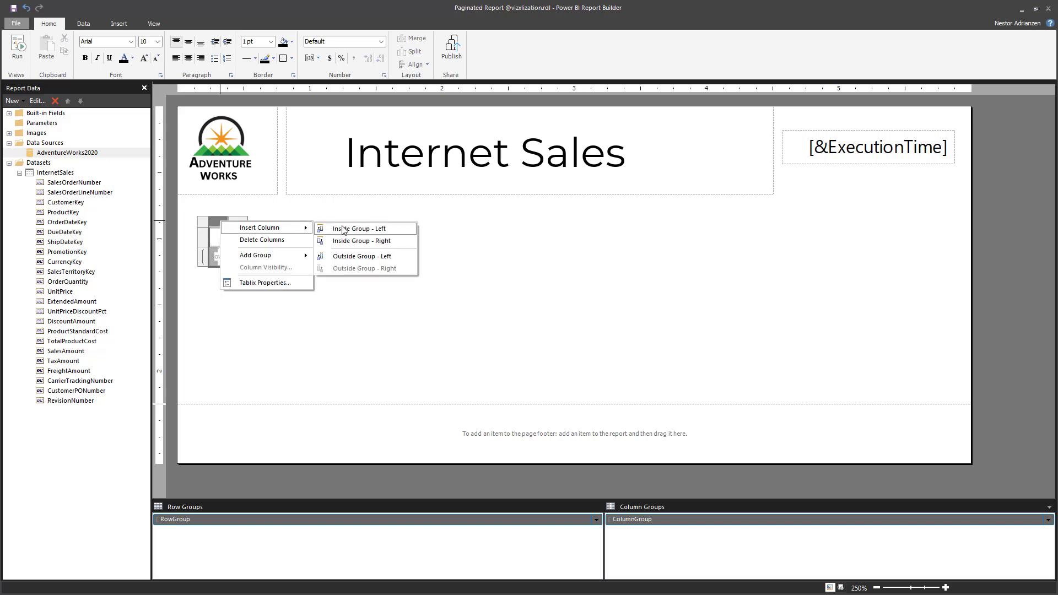
click(369, 241)
Insert two more matrix columns, each to the right of the previously inserted one.
right_click(299, 222)
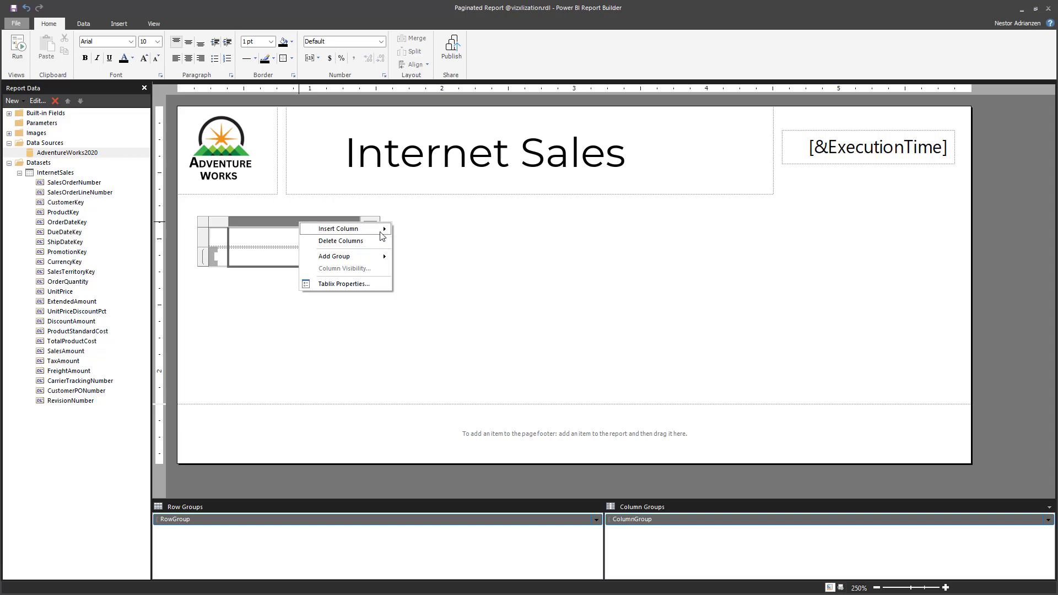
mouse_move(381, 229)
click(439, 243)
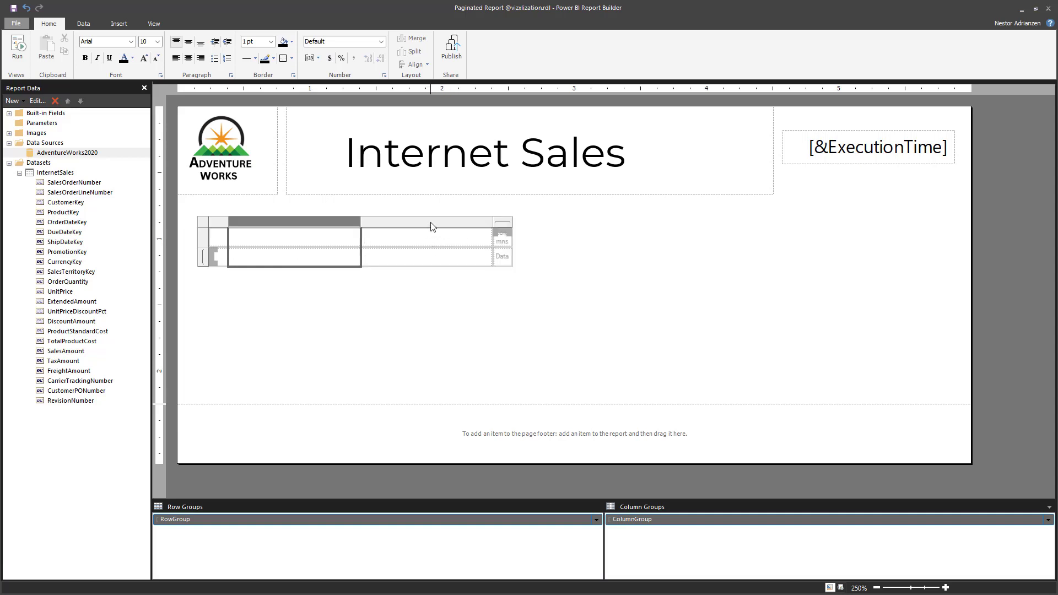
click(431, 222)
right_click(431, 222)
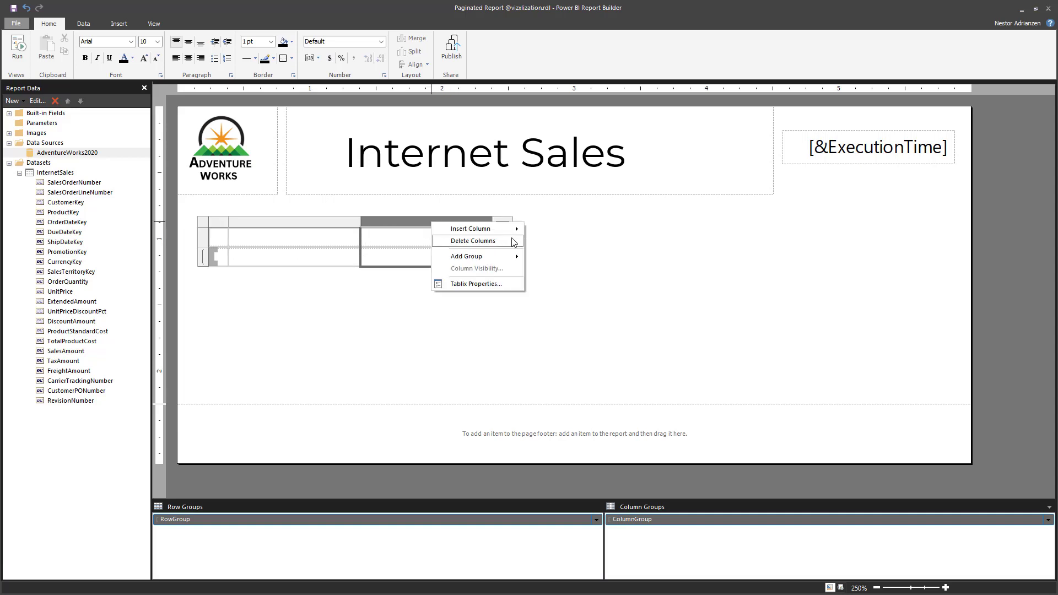
mouse_move(515, 229)
click(556, 243)
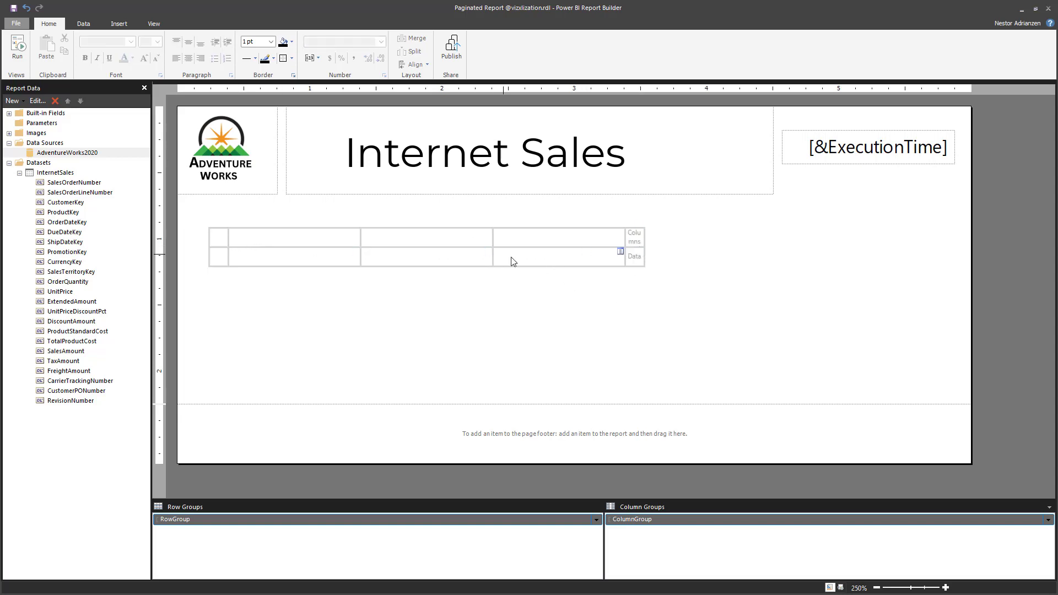
Narrow the three inserted matrix columns to about 0.5, 0.35 and 0.35 inch.
click(361, 238)
drag(361, 223, 291, 224)
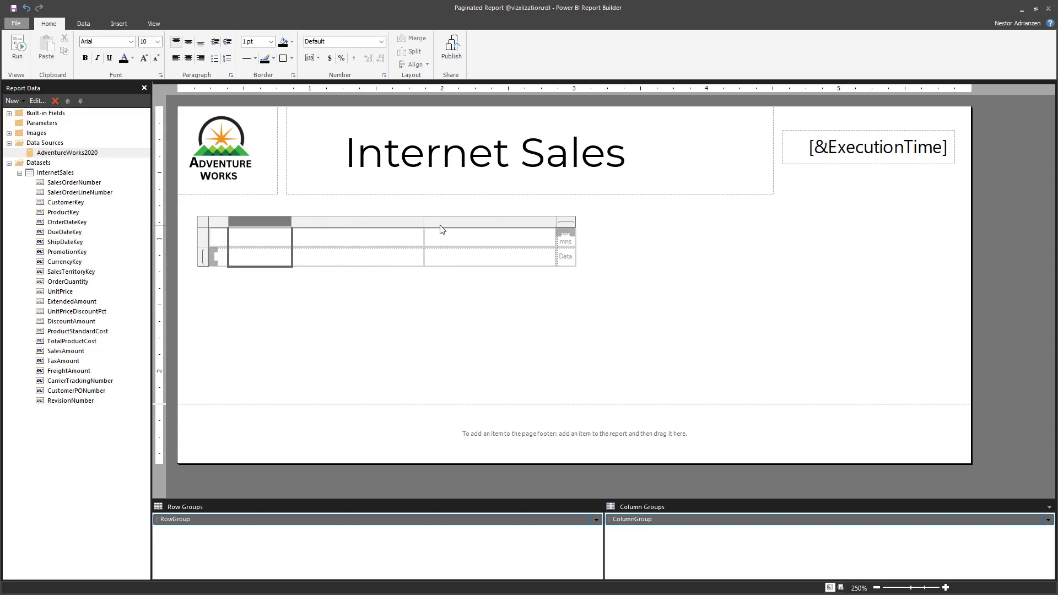
drag(424, 221, 339, 221)
drag(470, 222, 385, 222)
click(559, 300)
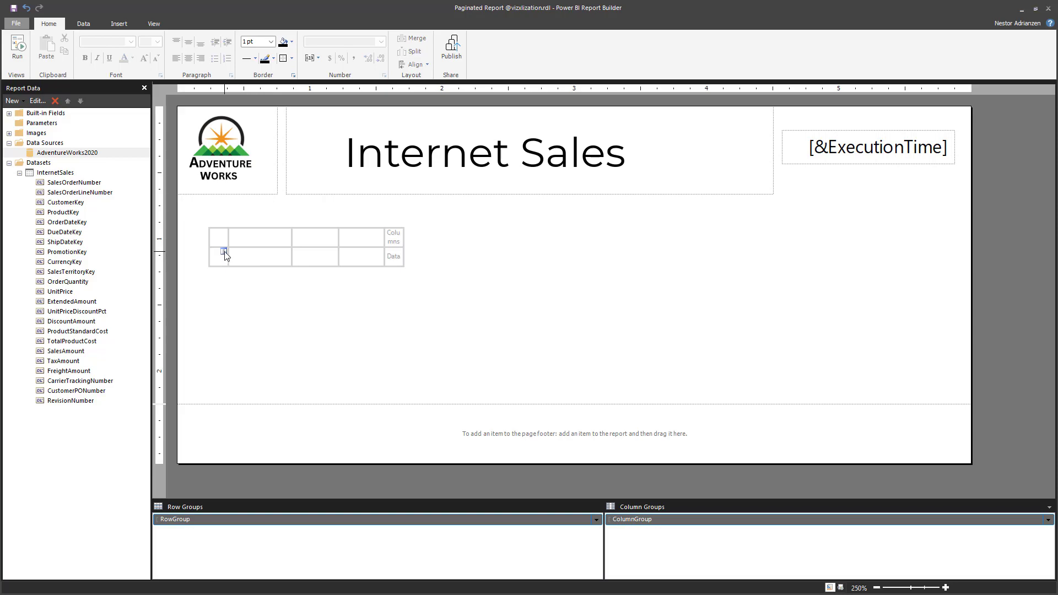
Assign SalesOrderNumber to the matrix's row group cell and CurrencyKey to the cell next to it.
click(224, 252)
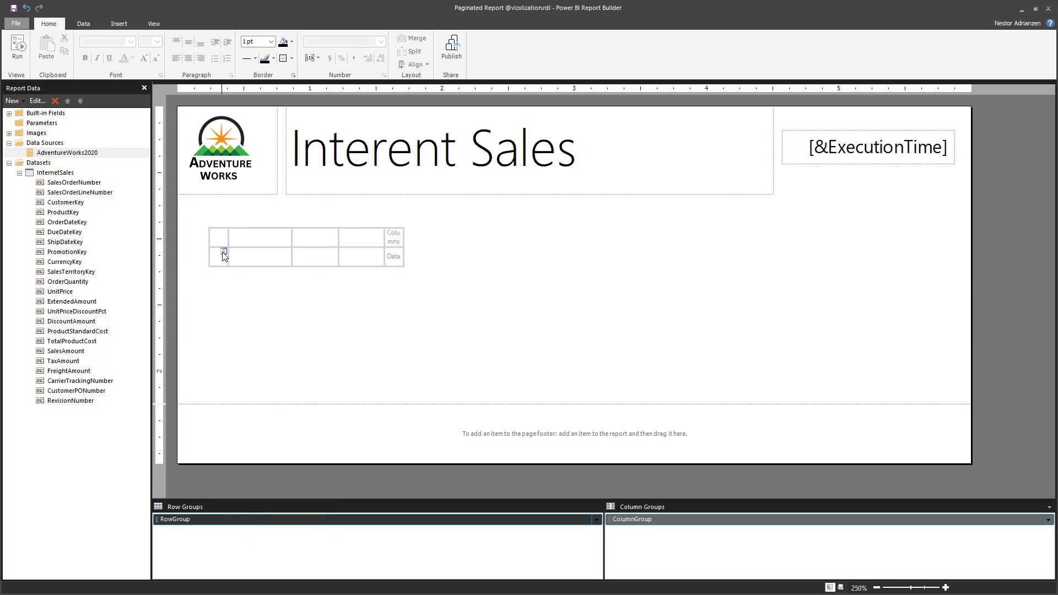
click(223, 252)
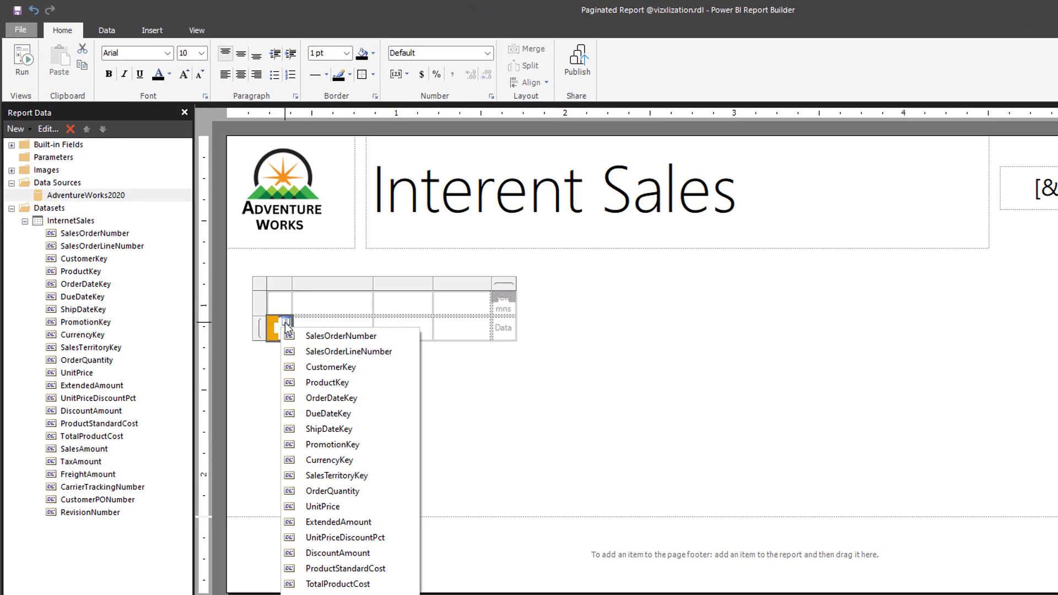
click(325, 337)
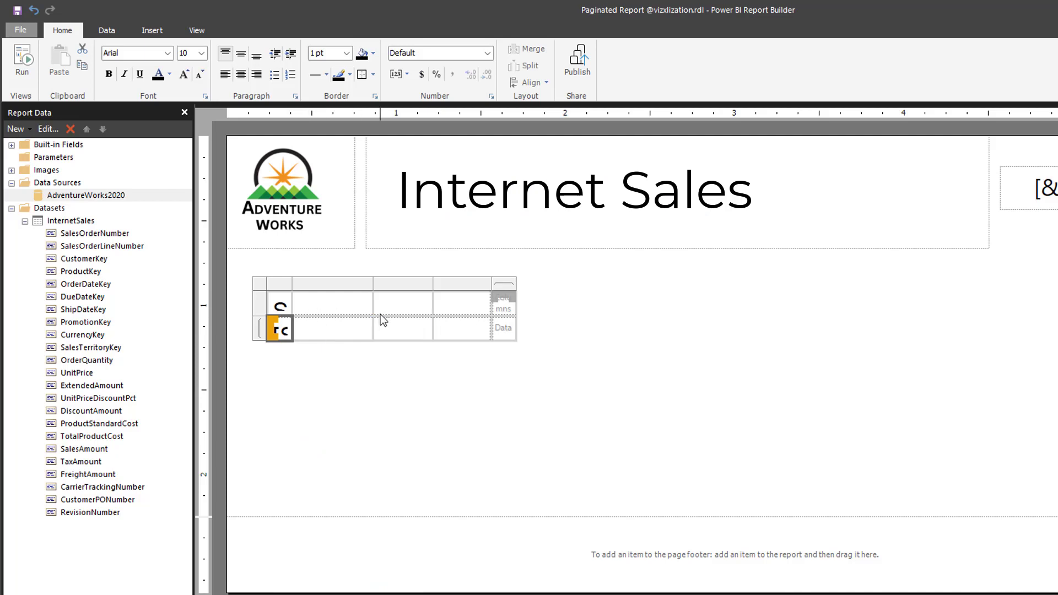
click(367, 322)
click(367, 322)
click(367, 322)
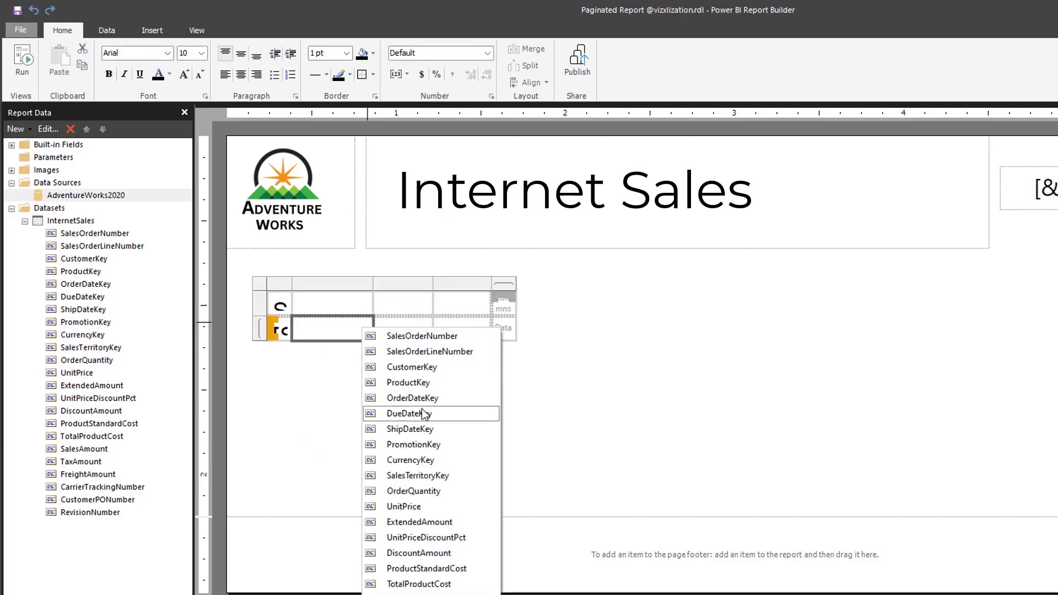
click(420, 464)
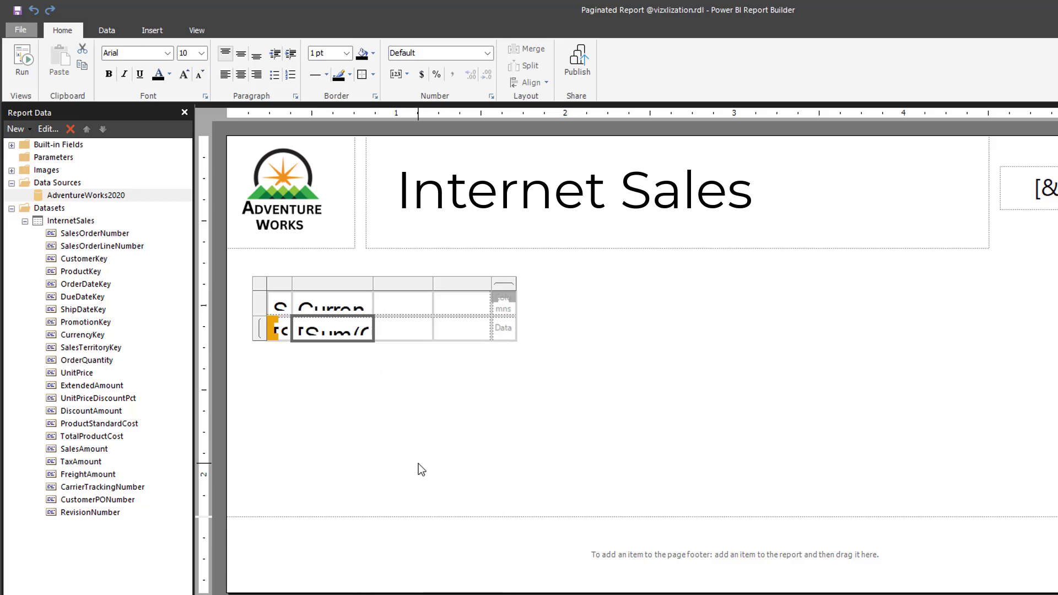
Fill the remaining second-row matrix cells with CustomerKey, OrderQuantity and, in the Data cell, UnitPrice.
click(426, 322)
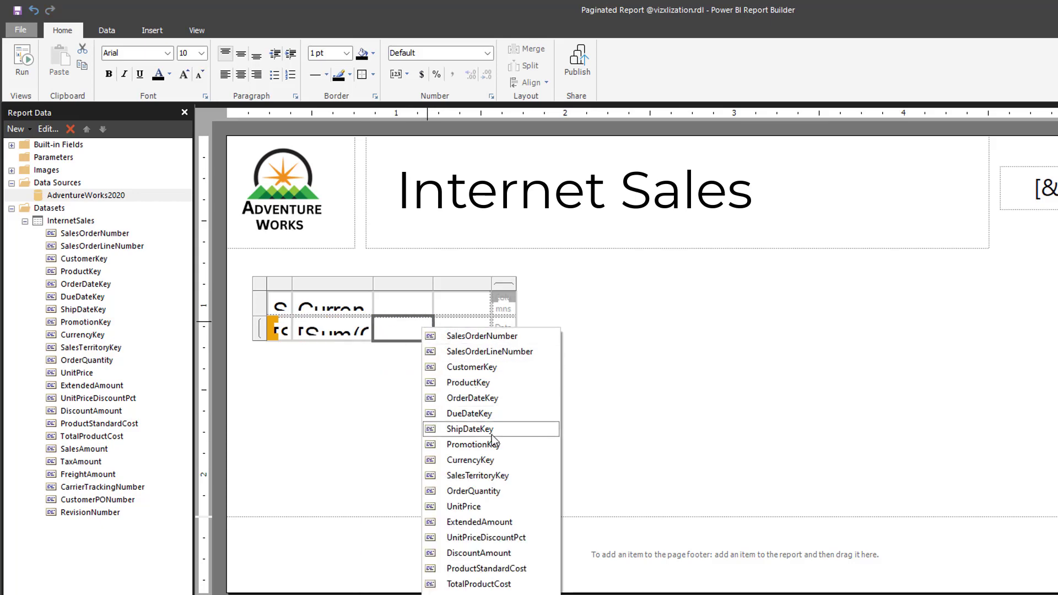
click(493, 368)
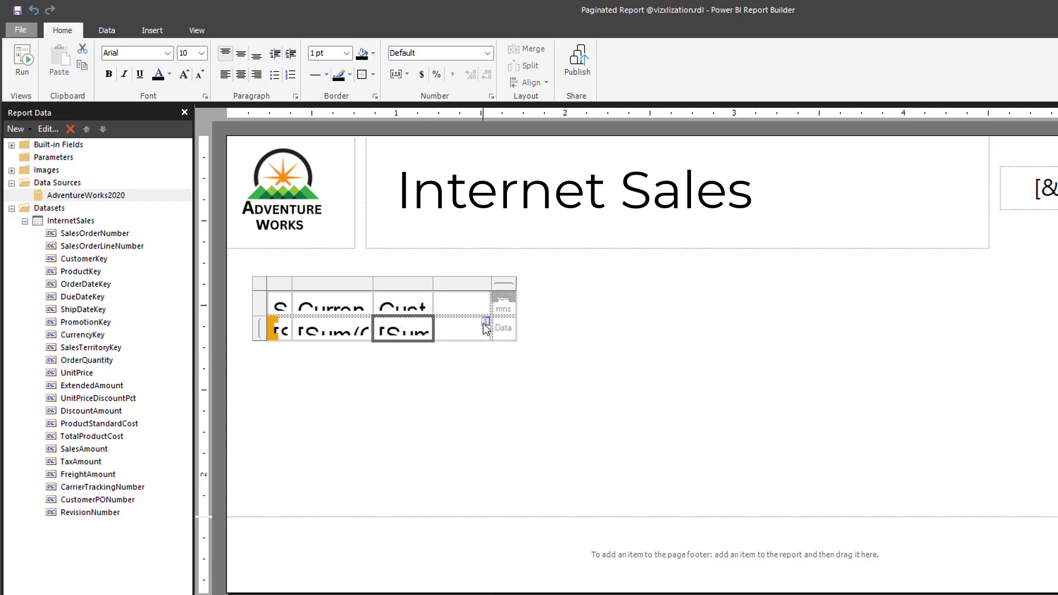
click(485, 323)
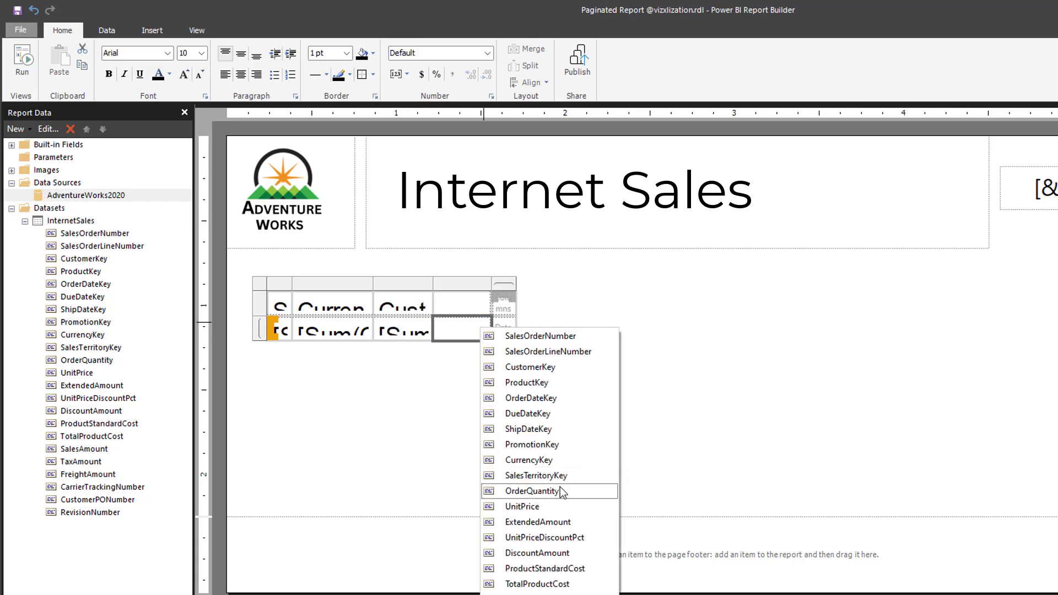
click(551, 493)
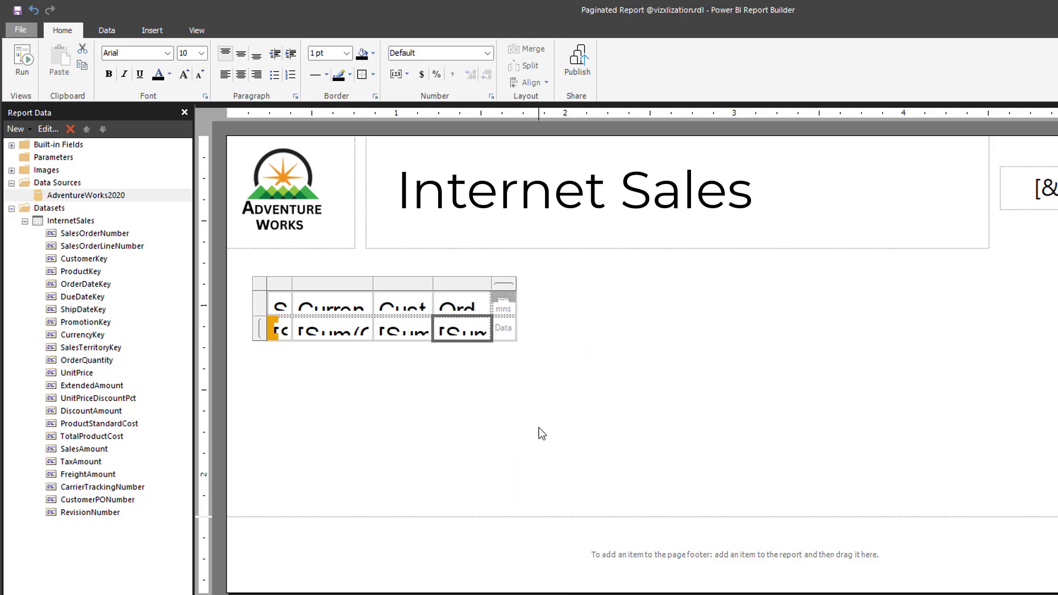
click(511, 328)
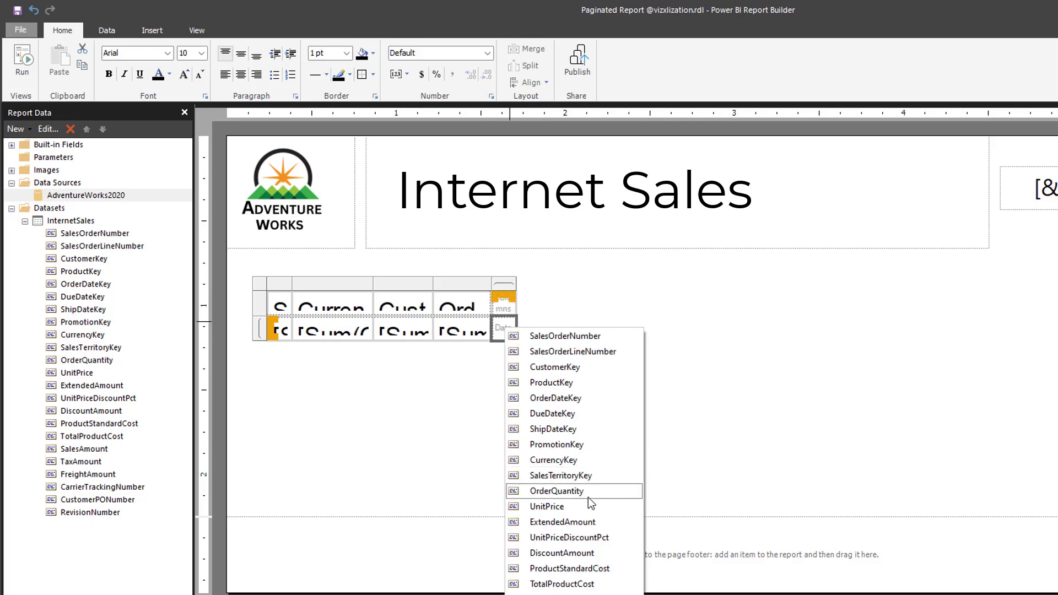
click(573, 507)
click(585, 347)
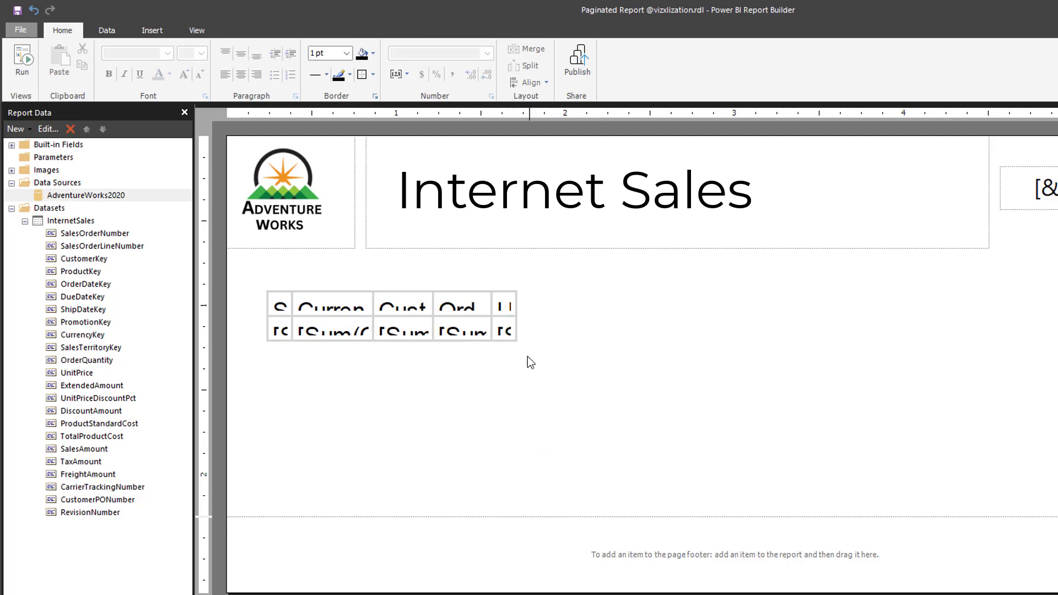
Enlarge the whole matrix to about 5.6 inches wide and 0.5 inch high, ending level with the ExecutionTime box.
click(515, 342)
drag(522, 346, 969, 414)
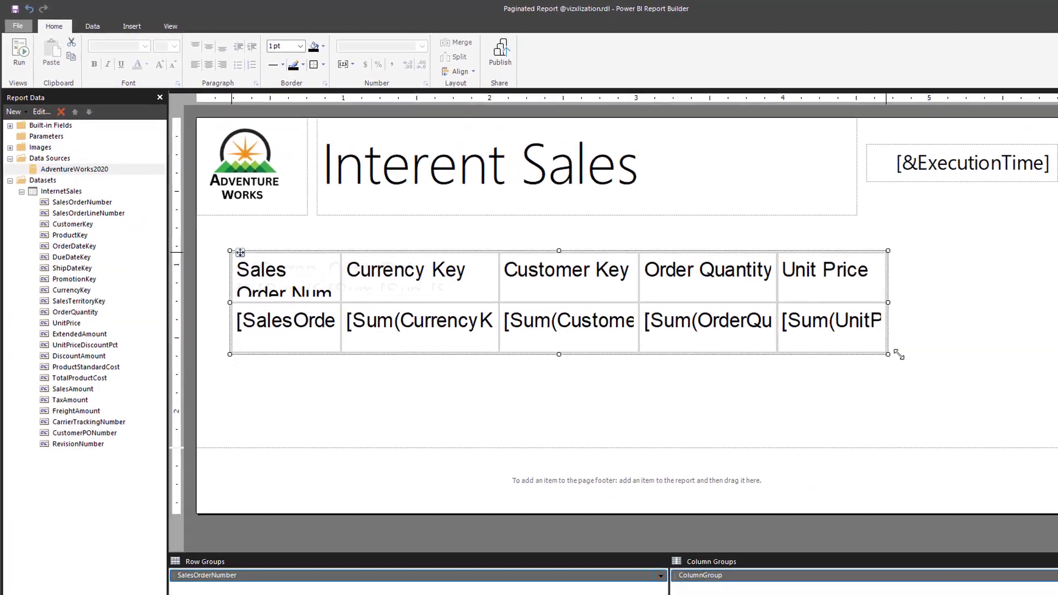
drag(898, 356, 976, 292)
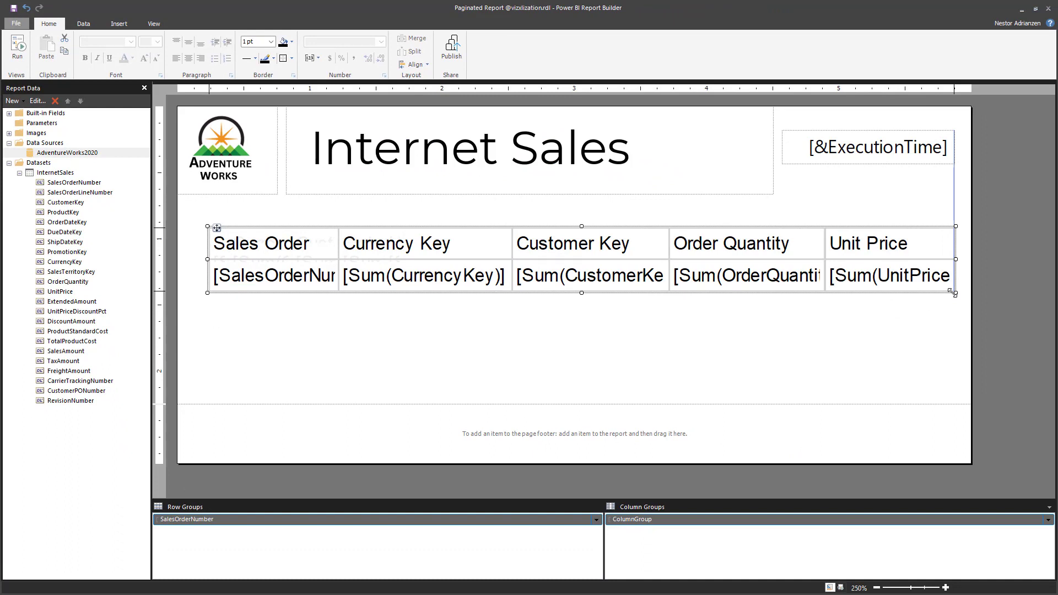
click(824, 349)
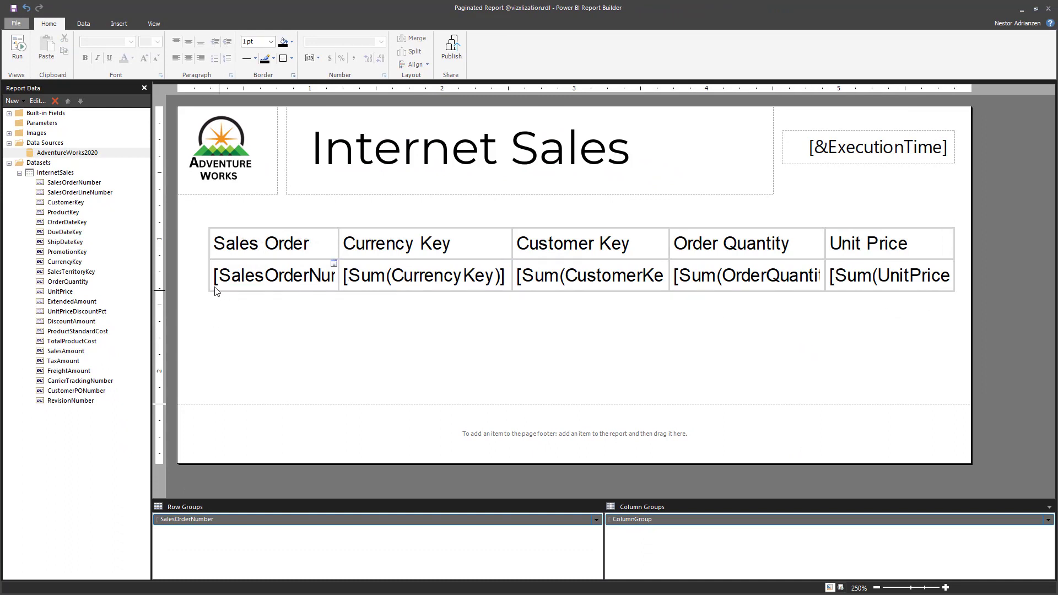
Preview the report, return to the design view and narrow the title box to about 2.9 inches wide.
click(20, 51)
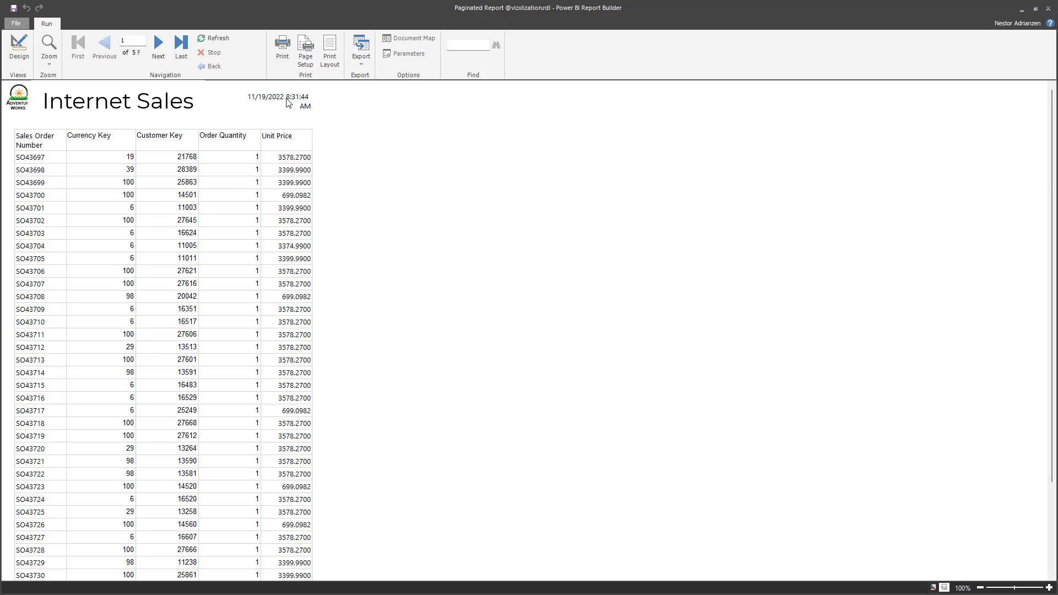
click(19, 46)
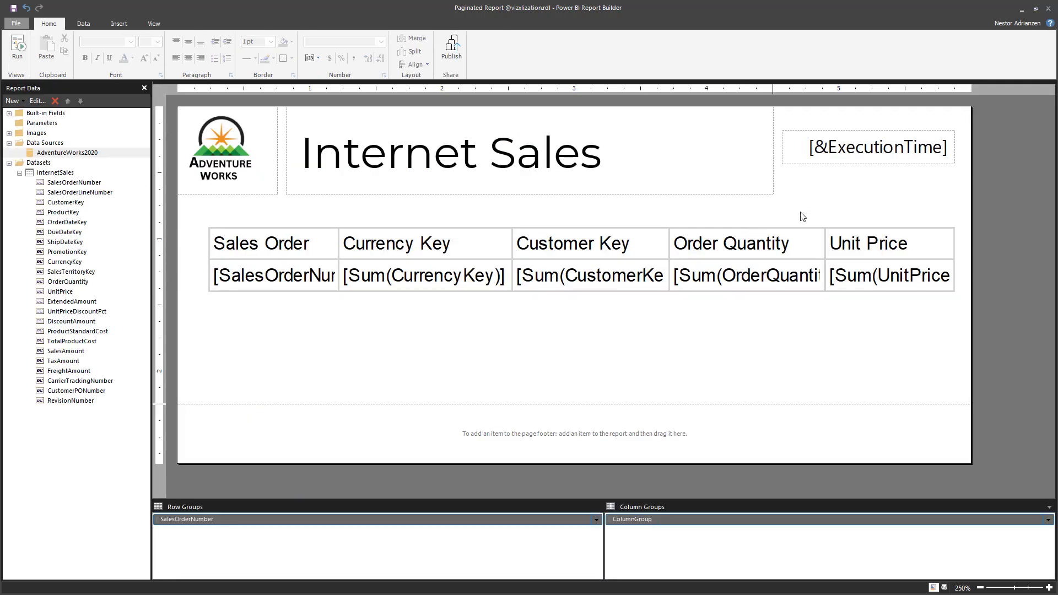
click(774, 156)
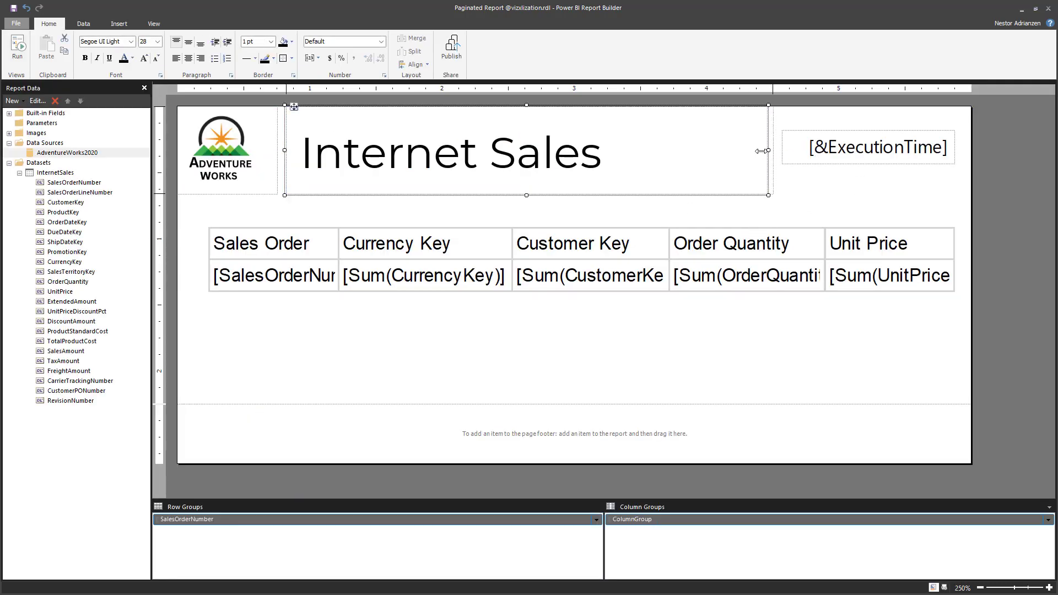
drag(774, 152, 671, 152)
Widen the ExecutionTime box to about 2 inches and move it so its left edge meets the title box.
click(809, 161)
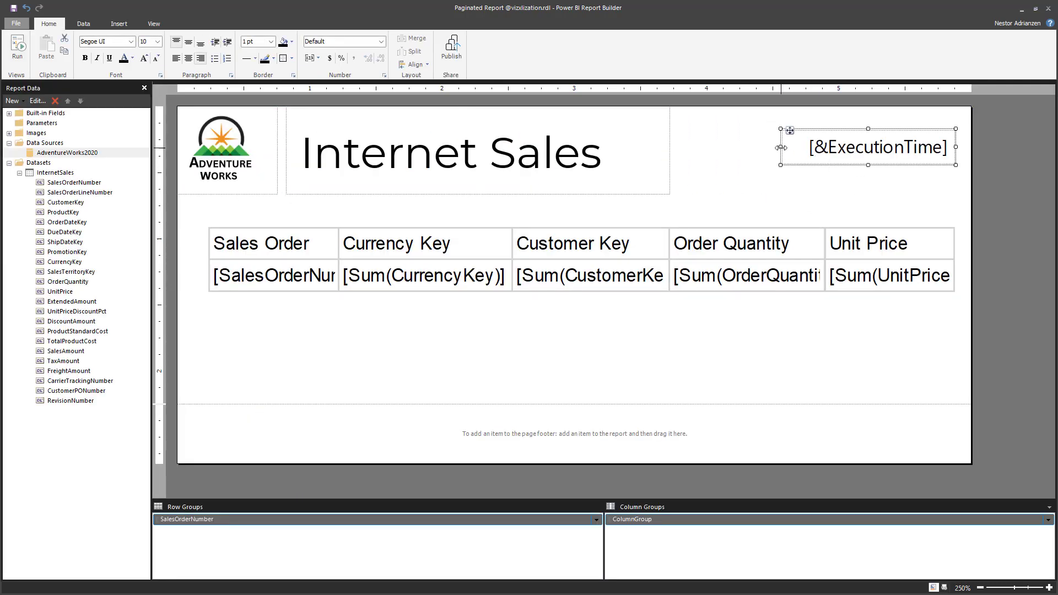
drag(782, 148, 703, 147)
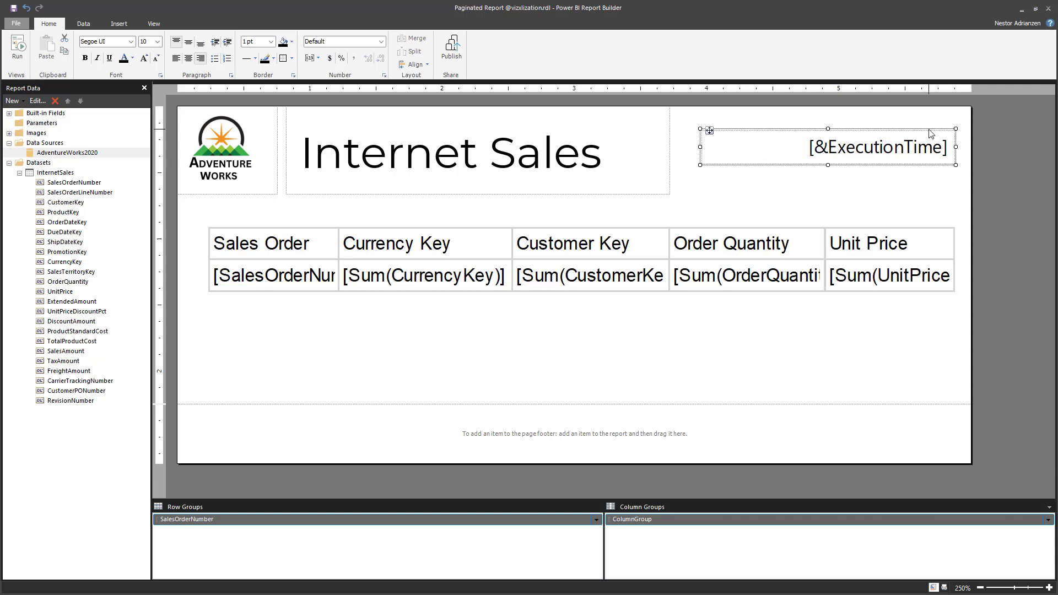
mouse_move(930, 133)
mouse_down()
mouse_move(899, 141)
mouse_move(941, 147)
mouse_up()
click(855, 213)
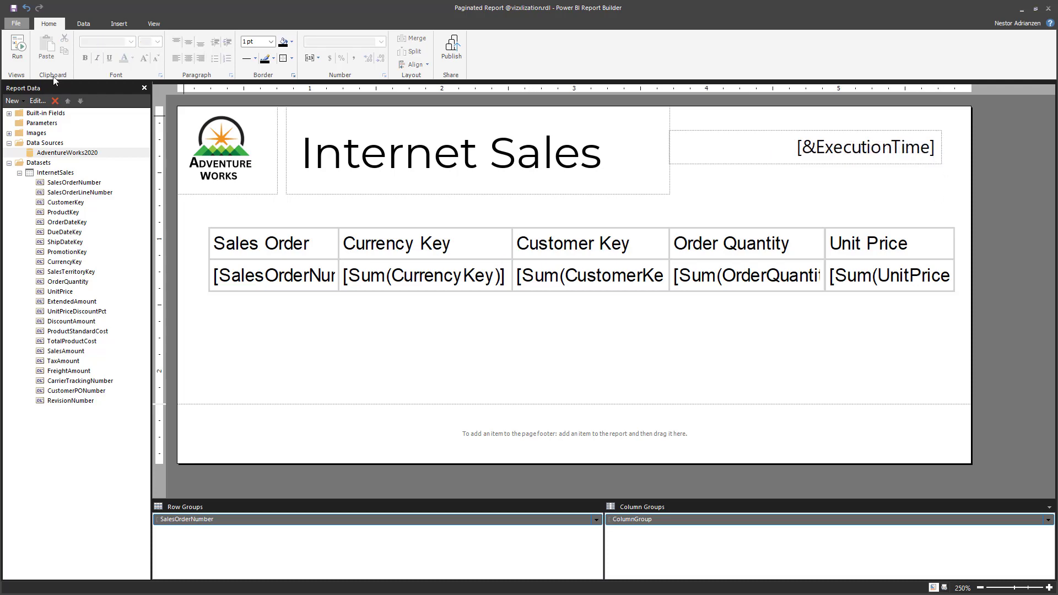
Preview the report to check the date and time in the header, and return to the design view.
click(24, 58)
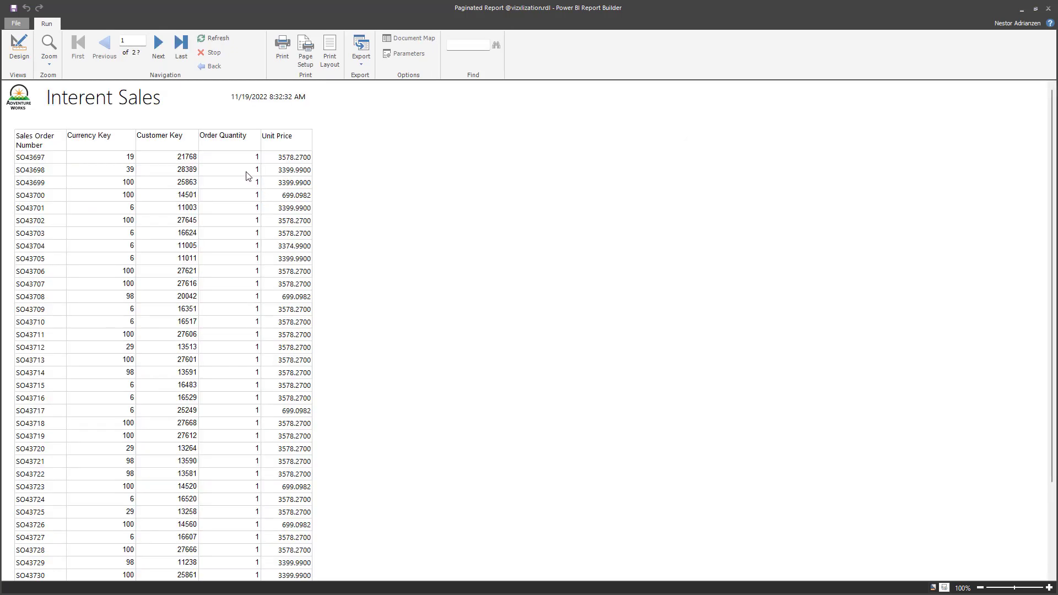
click(19, 48)
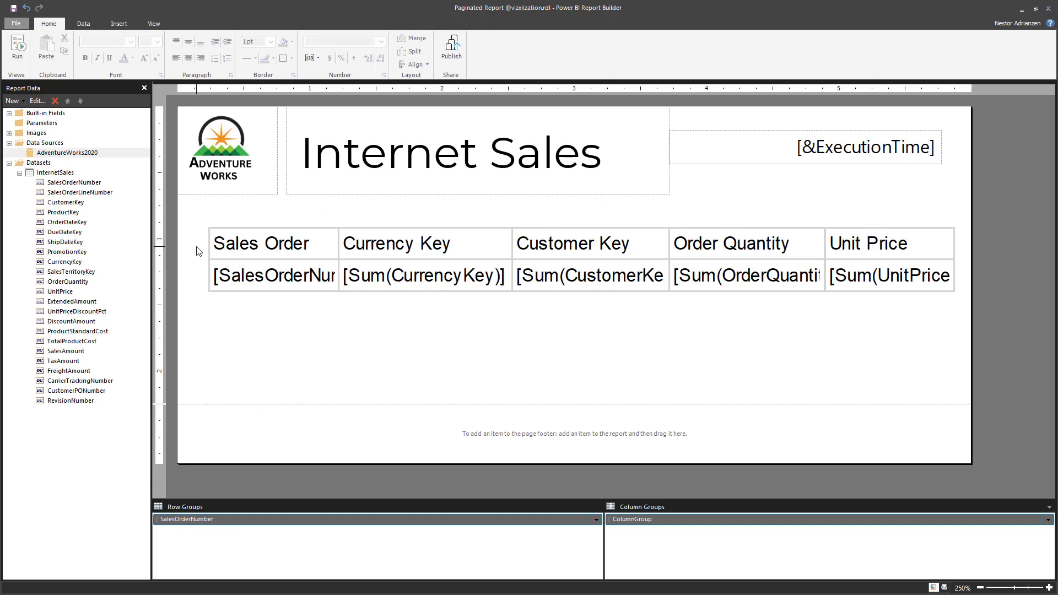
click(445, 363)
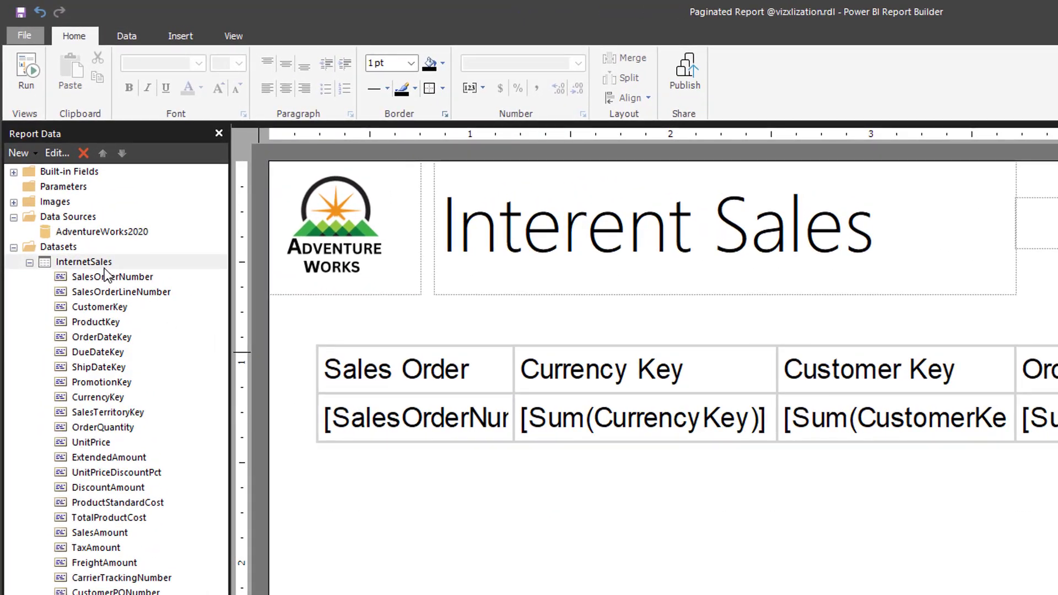
Open the InternetSales dataset's query, enlarge the query text area and start a WHERE line below the FROM clause.
right_click(107, 262)
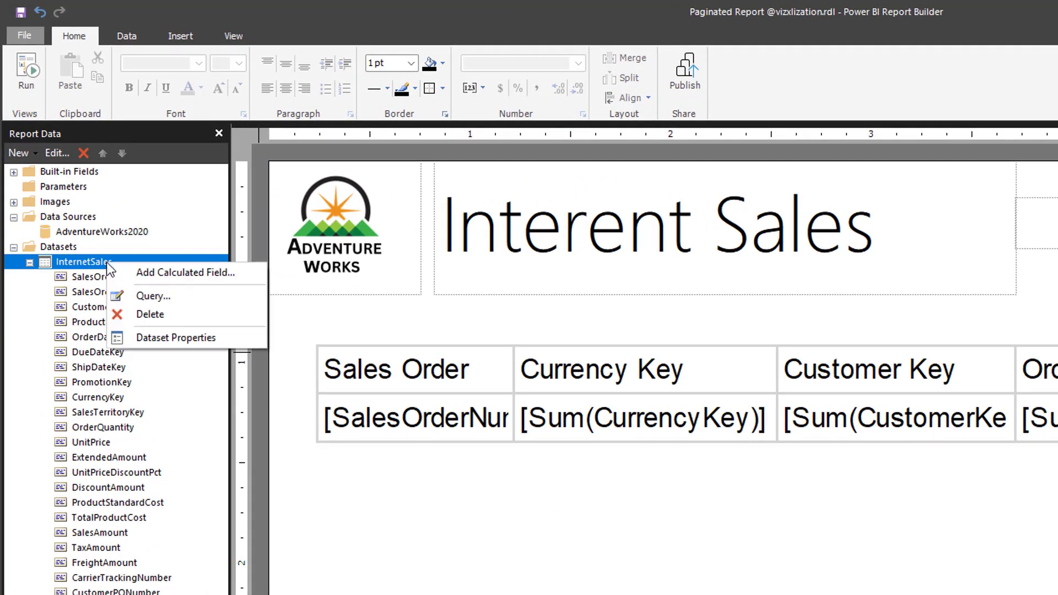
click(187, 301)
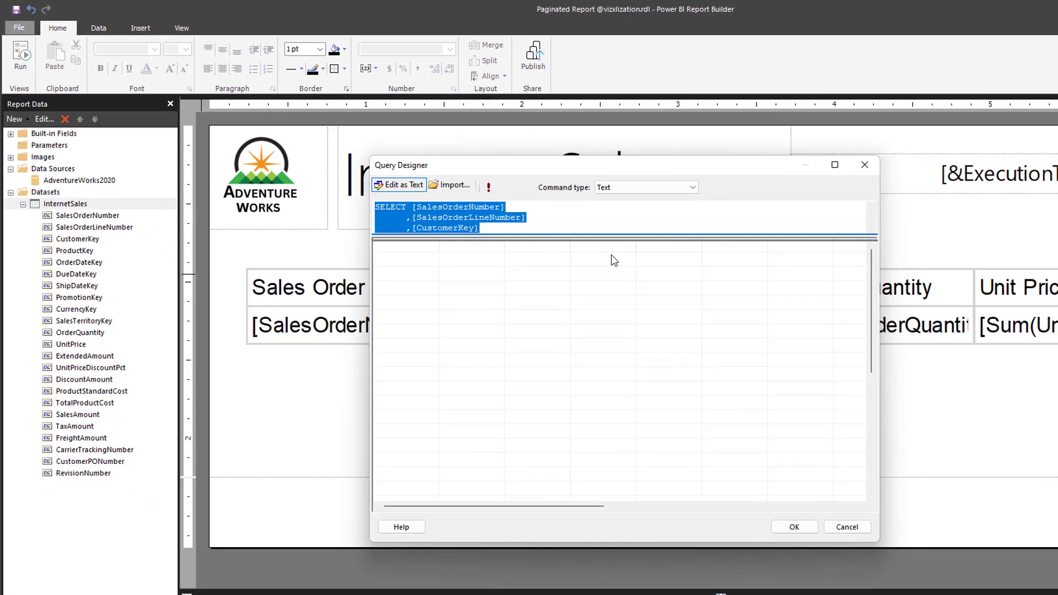
drag(613, 240, 628, 440)
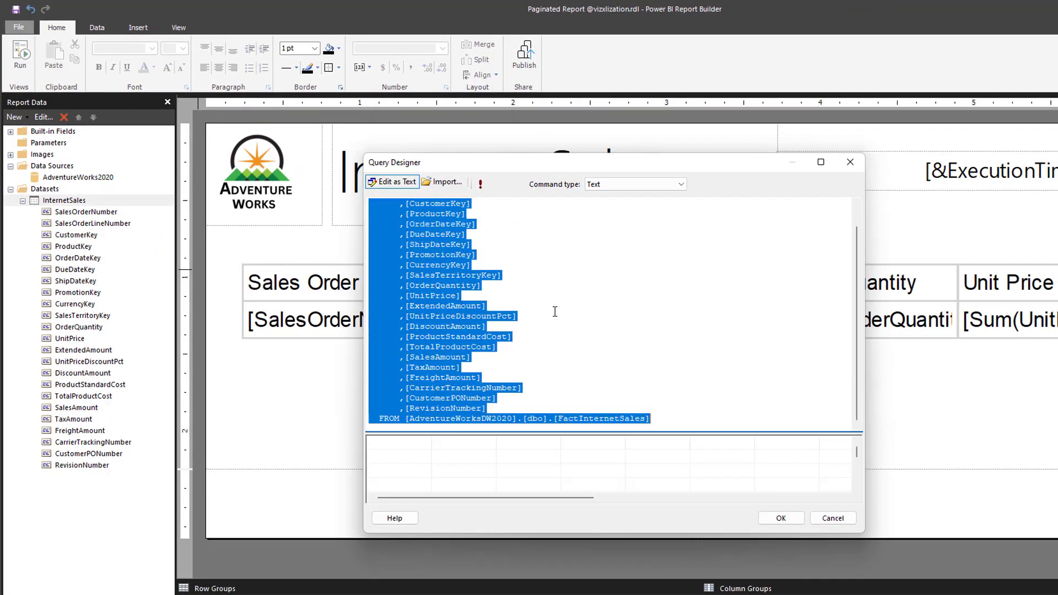
click(658, 418)
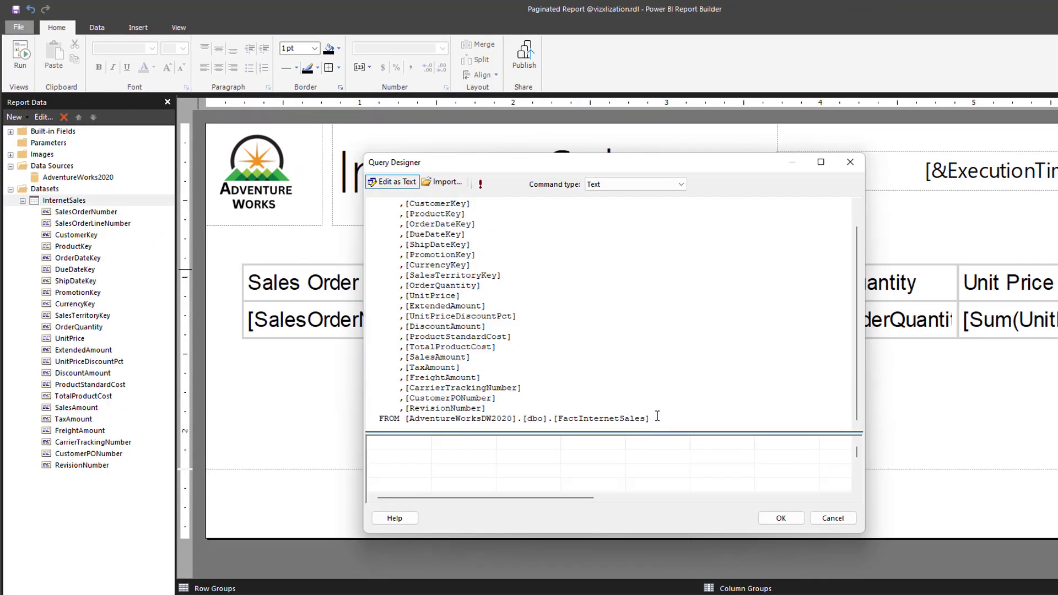
key(Return)
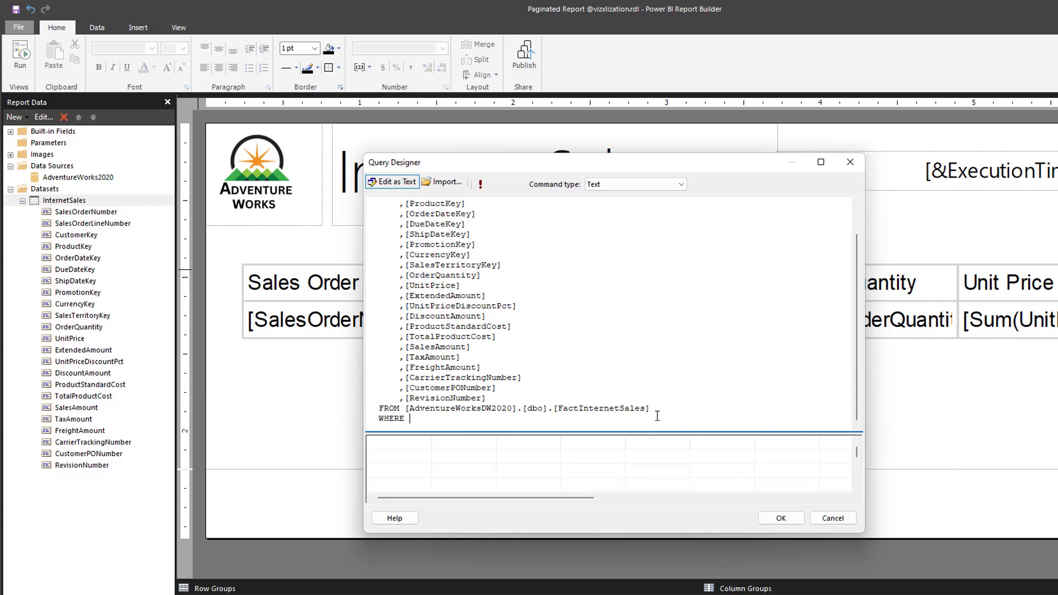
drag(467, 255, 410, 258)
key(ctrl+c)
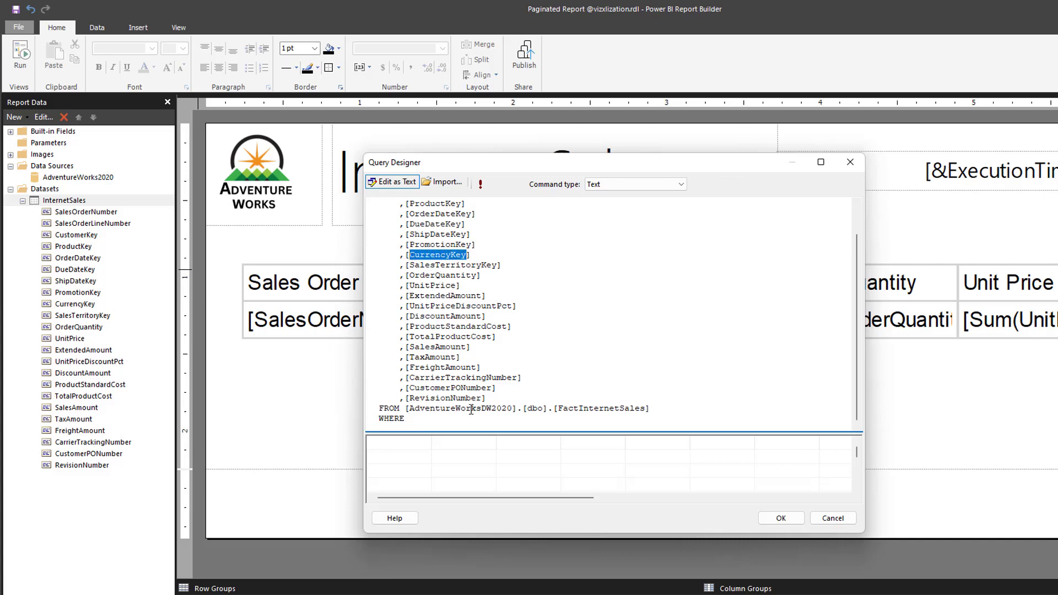
click(440, 416)
key(ctrl+v)
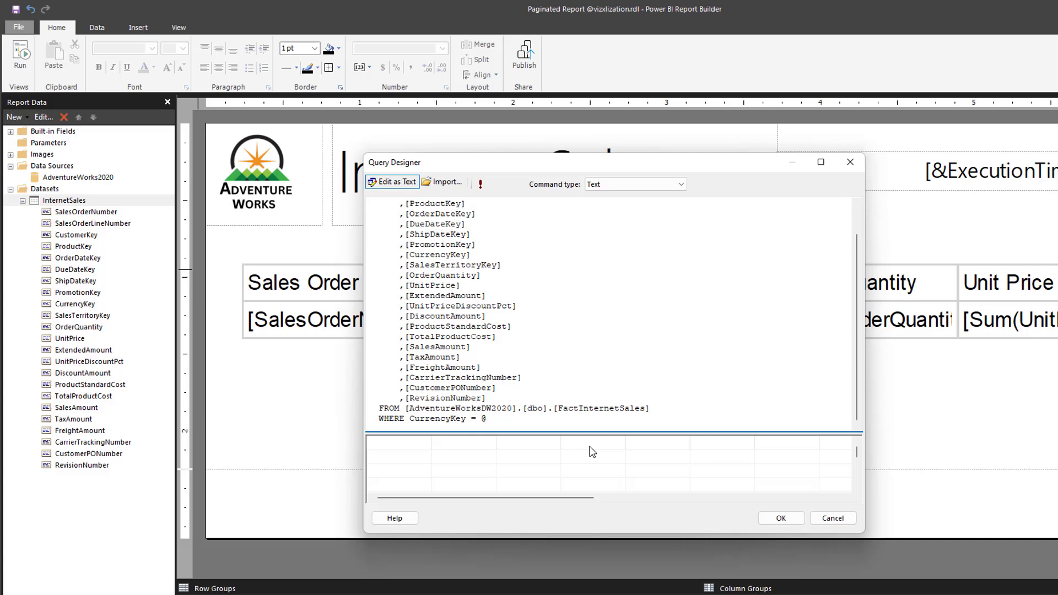
text(= @)
key(ctrl+v)
click(781, 518)
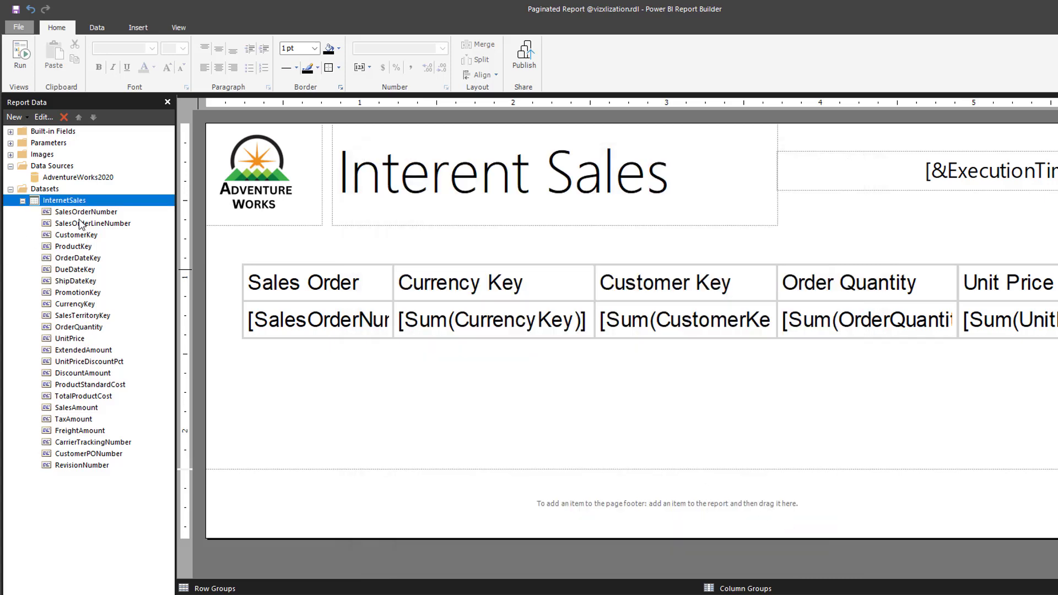
Examine the properties of the CurrencyKey report parameter and close them without changes.
click(11, 144)
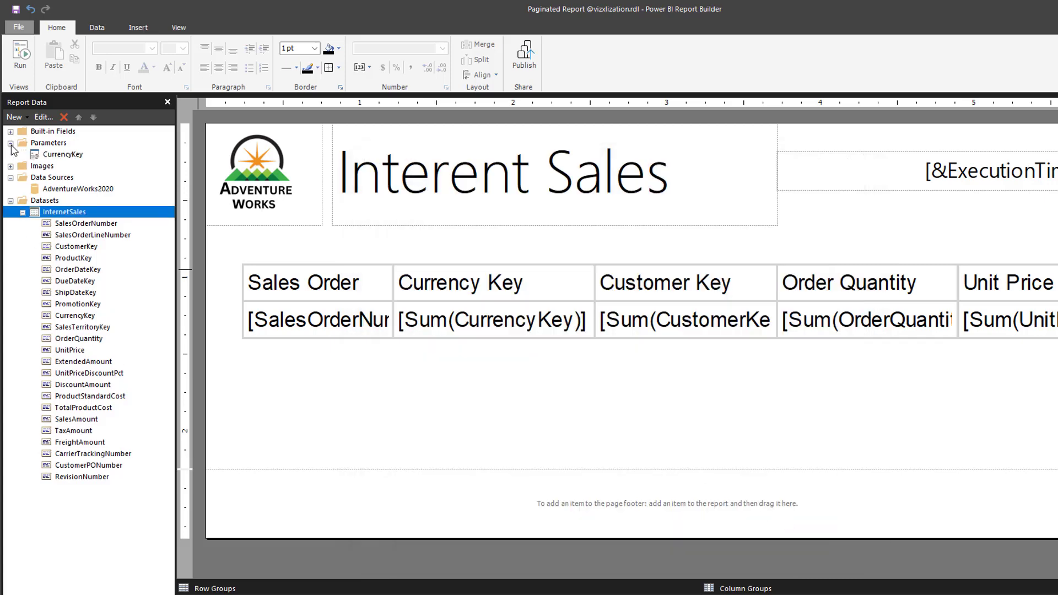
double_click(66, 155)
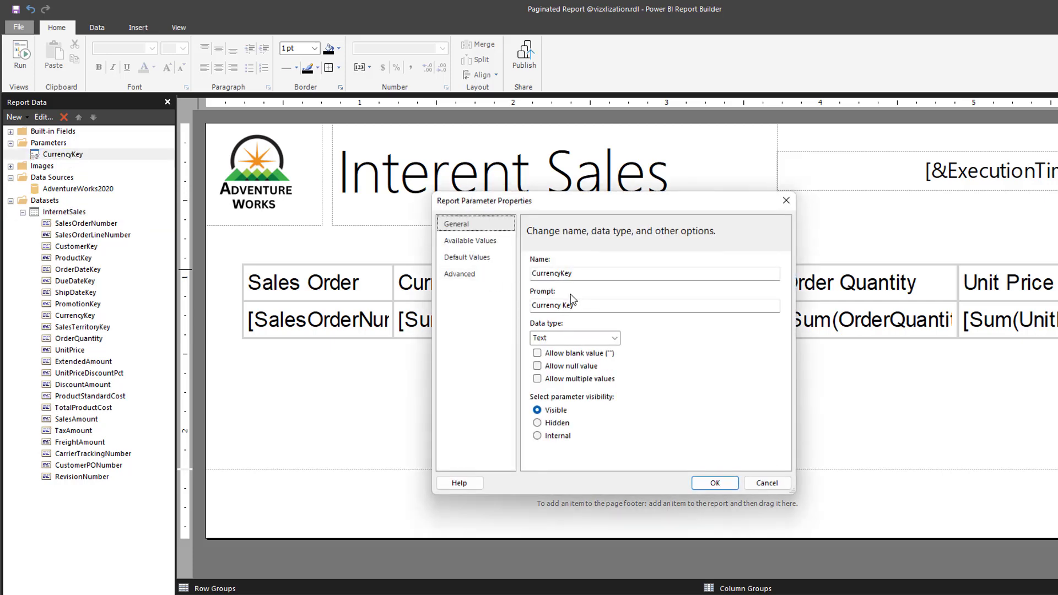
click(786, 202)
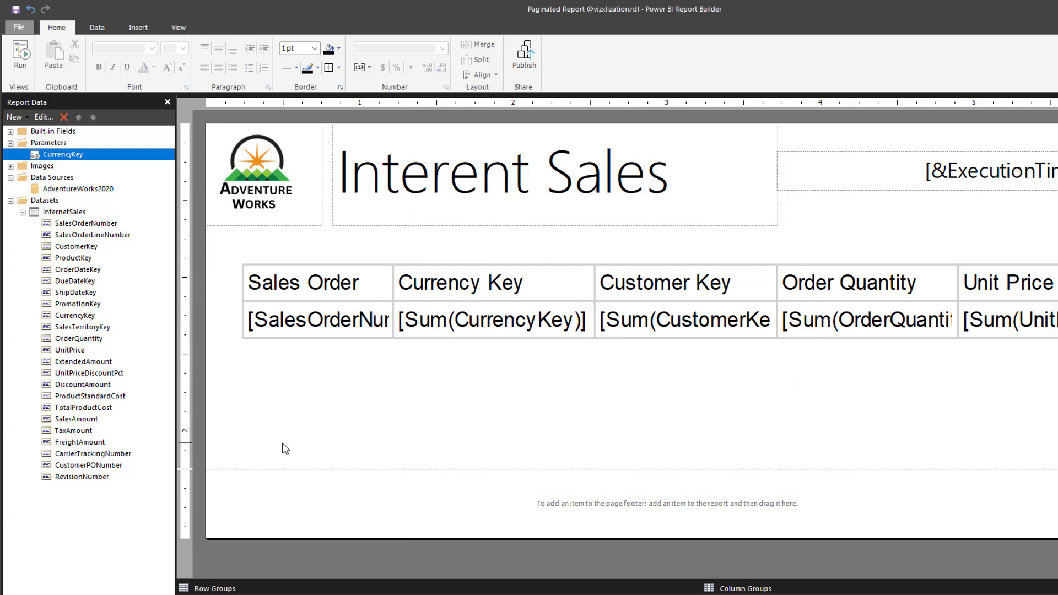
Run the report with Currency Key 100 and look through the filtered pages.
click(25, 60)
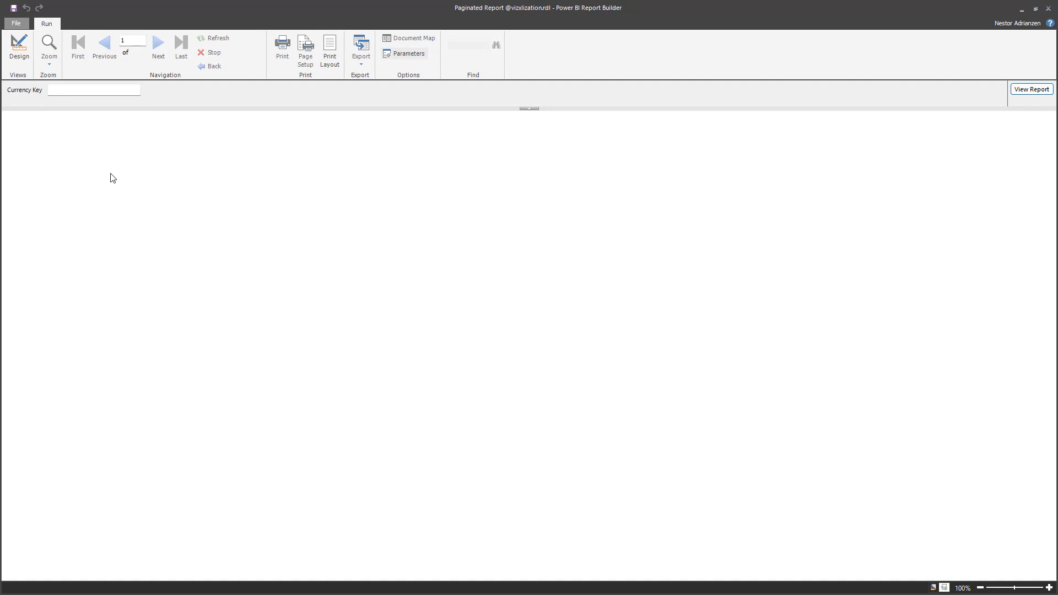
click(72, 91)
click(1032, 89)
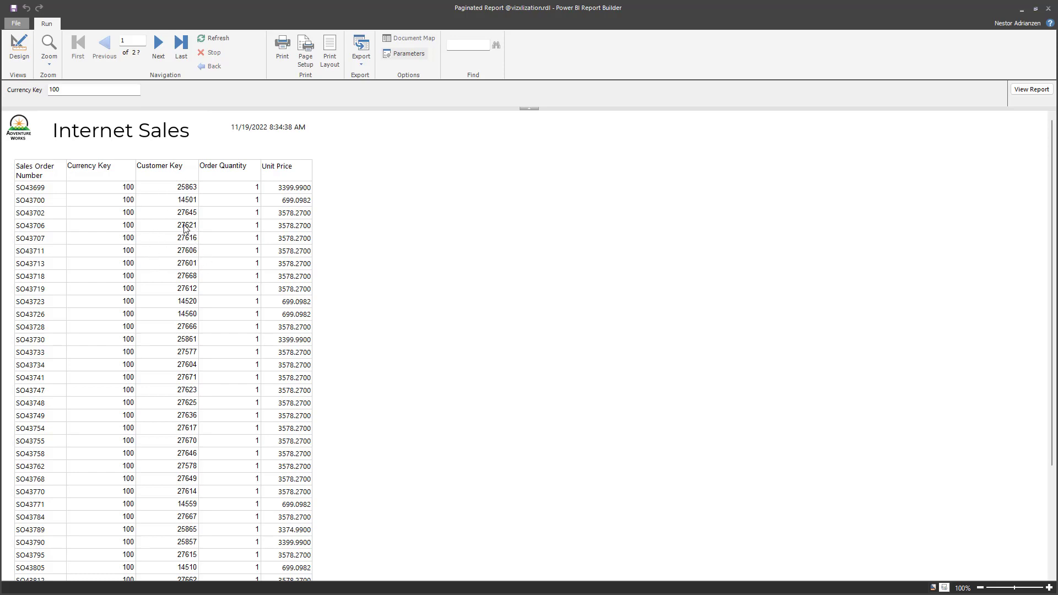
scroll(190, 231, down, 20)
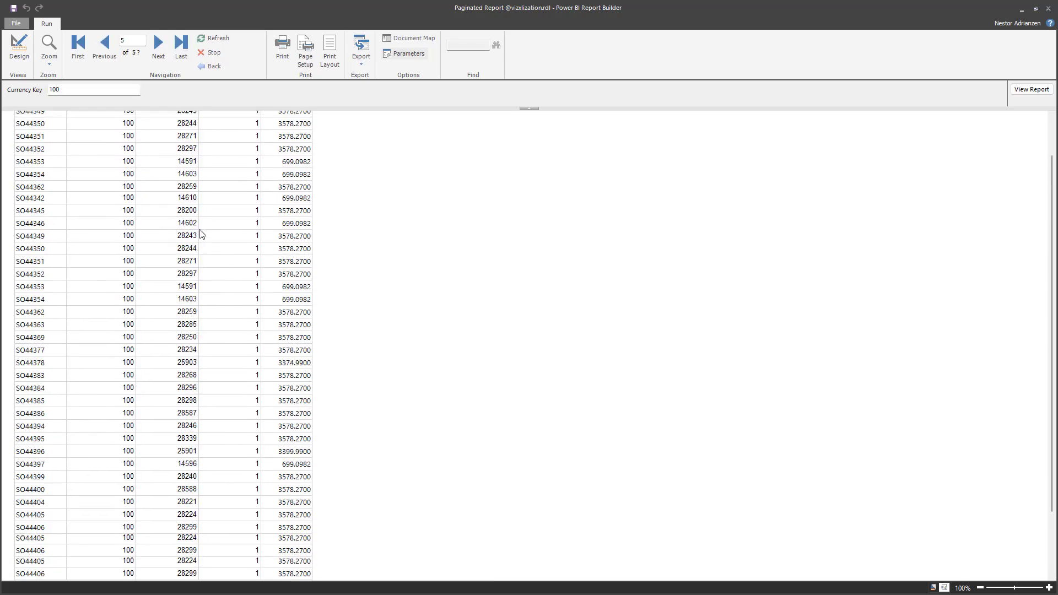
scroll(202, 234, up, 20)
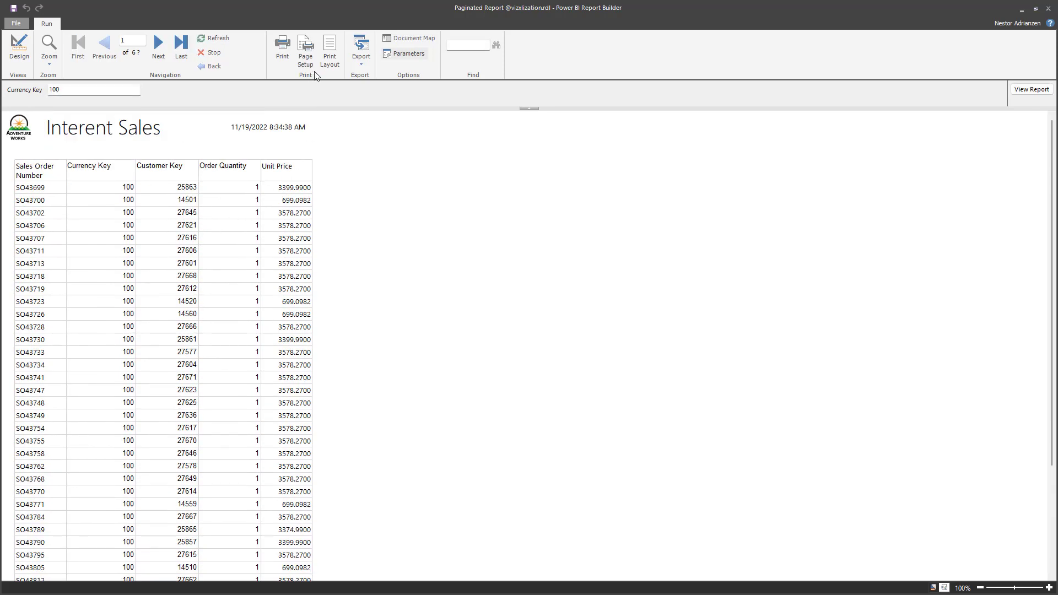
View the report in print layout, check the available export formats and return to the design view.
click(335, 64)
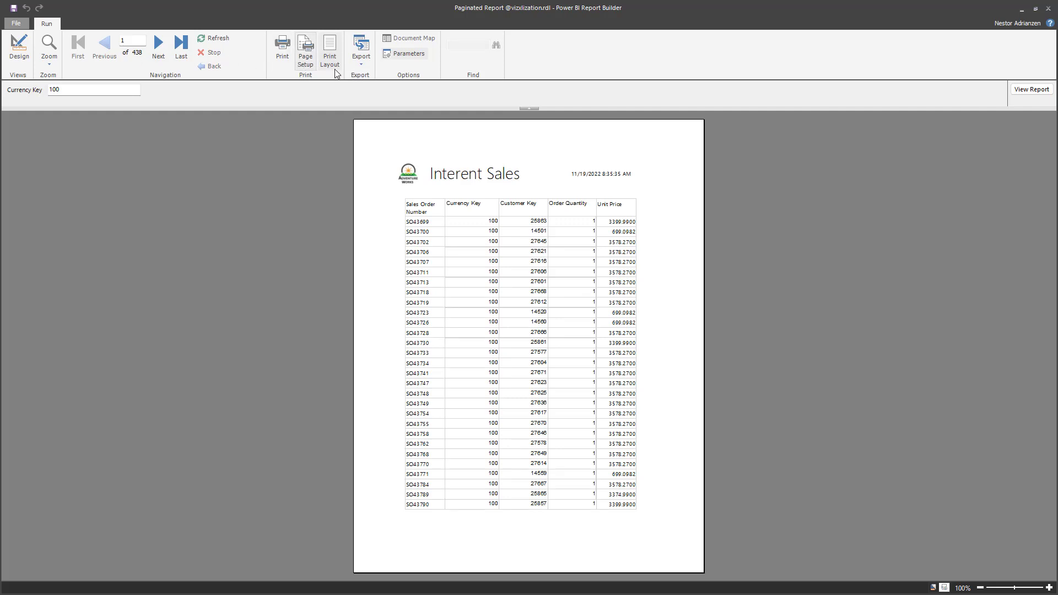
click(369, 65)
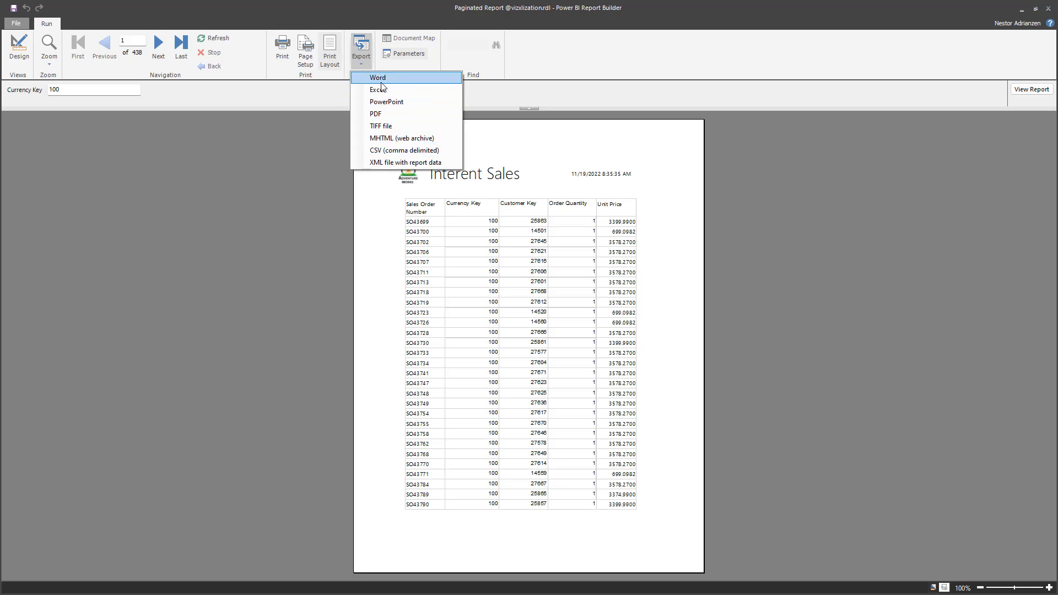
click(530, 159)
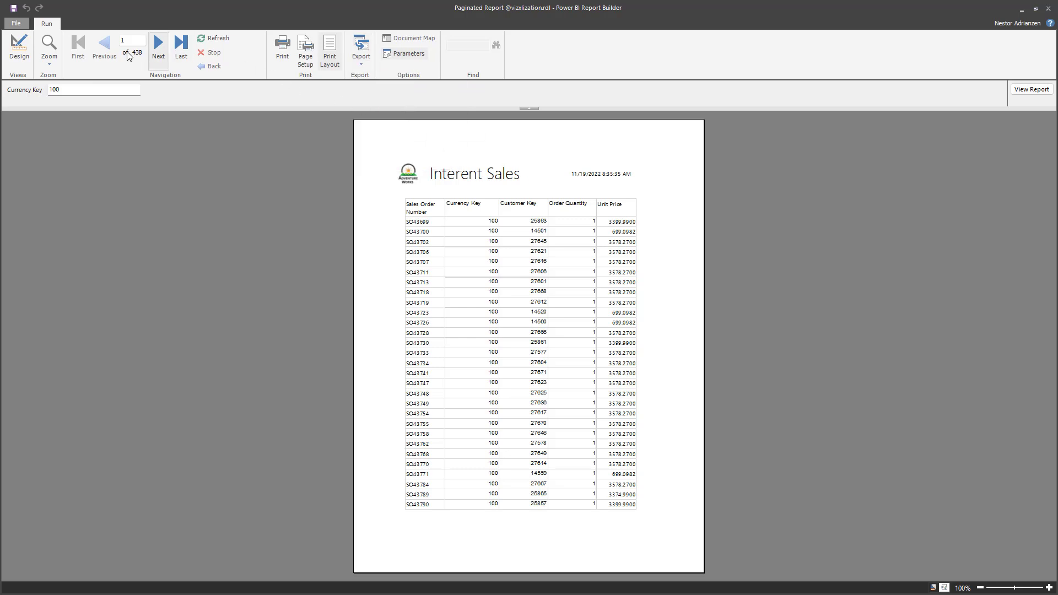
click(22, 60)
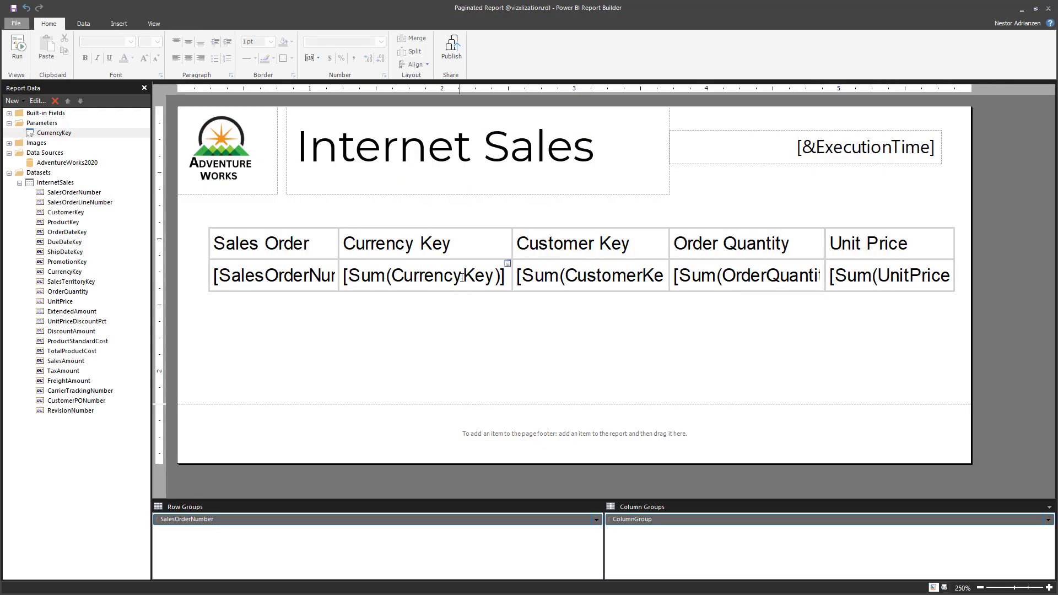
Open the Power BI Service publish dialog, and check the browser's blog post announcing paginated reports in Power BI Pro.
click(458, 61)
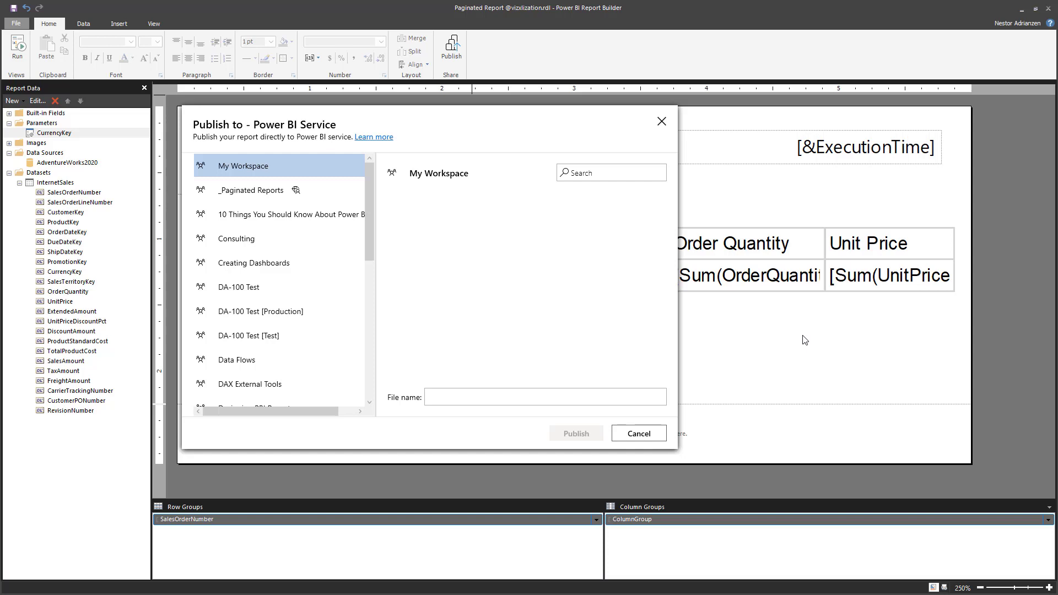
key(alt+Tab)
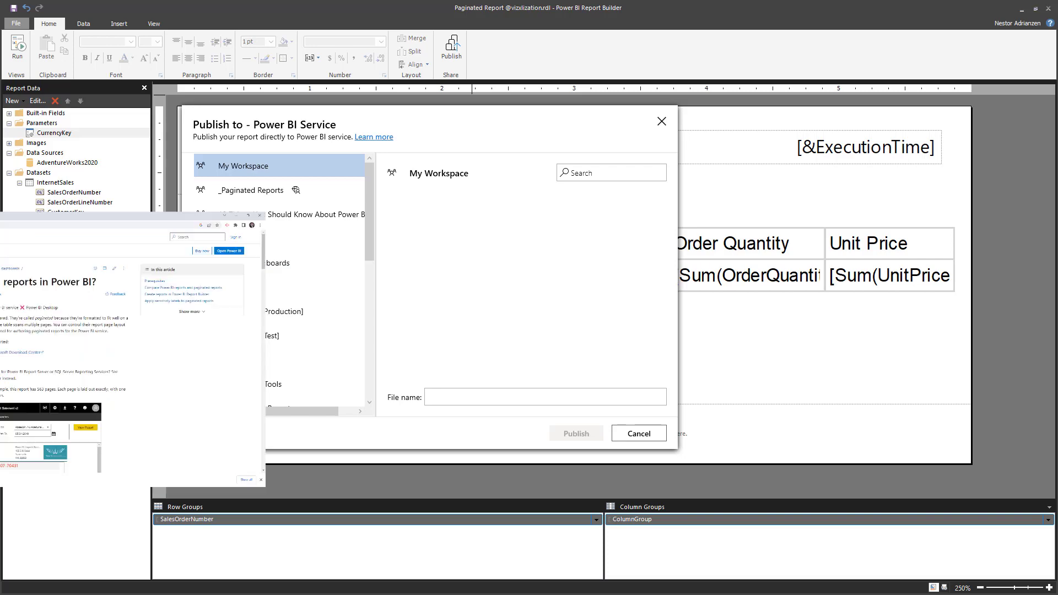
click(335, 10)
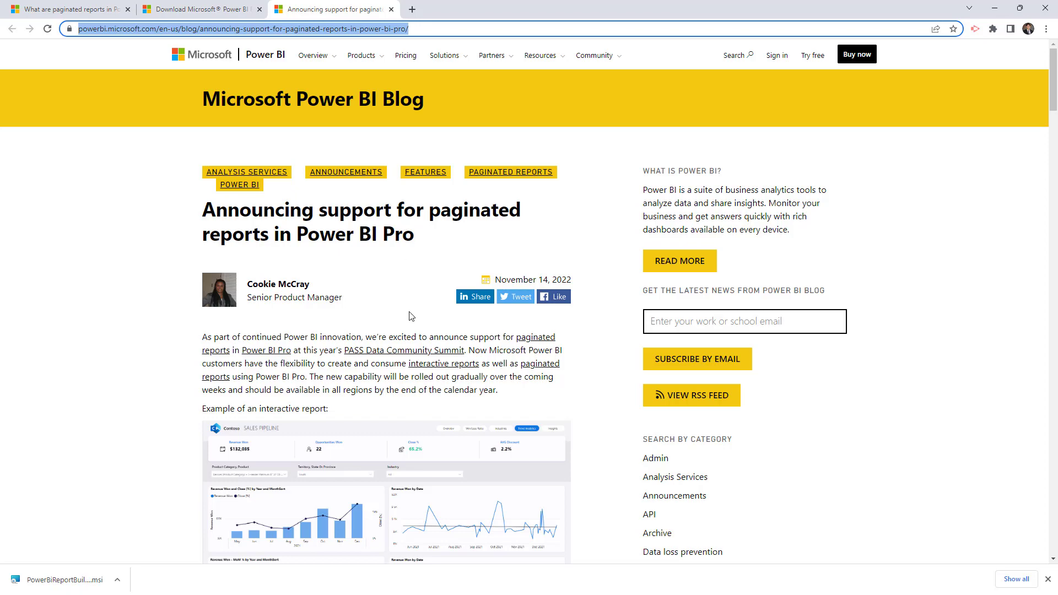
scroll(425, 300, down, 10)
scroll(425, 300, up, 10)
click(995, 13)
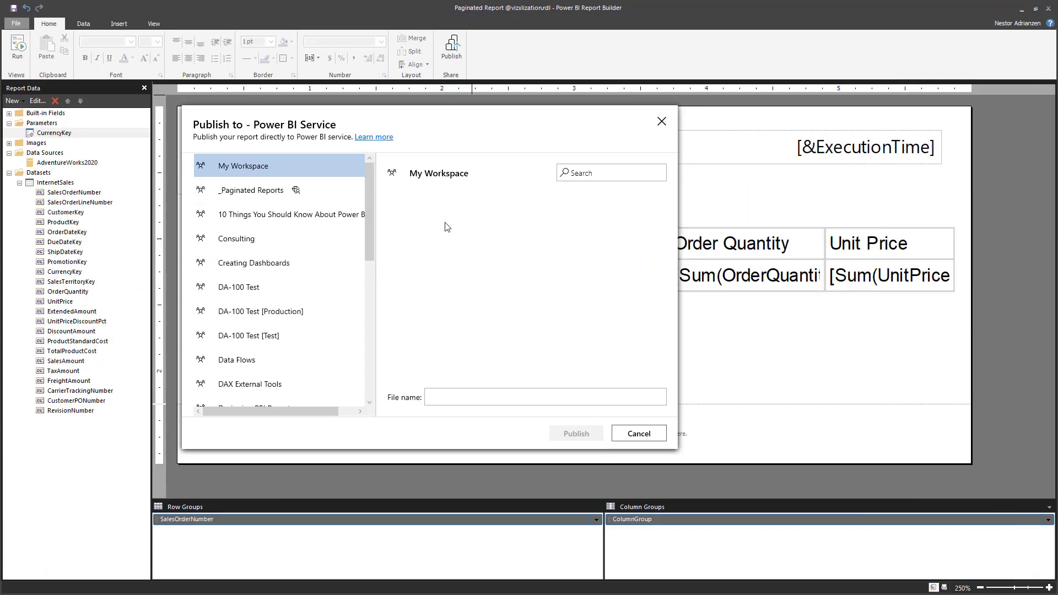
Publish the report to the _Paginated Reports workspace under the file name AdventureWorks2020 and close the publishing dialog.
click(264, 190)
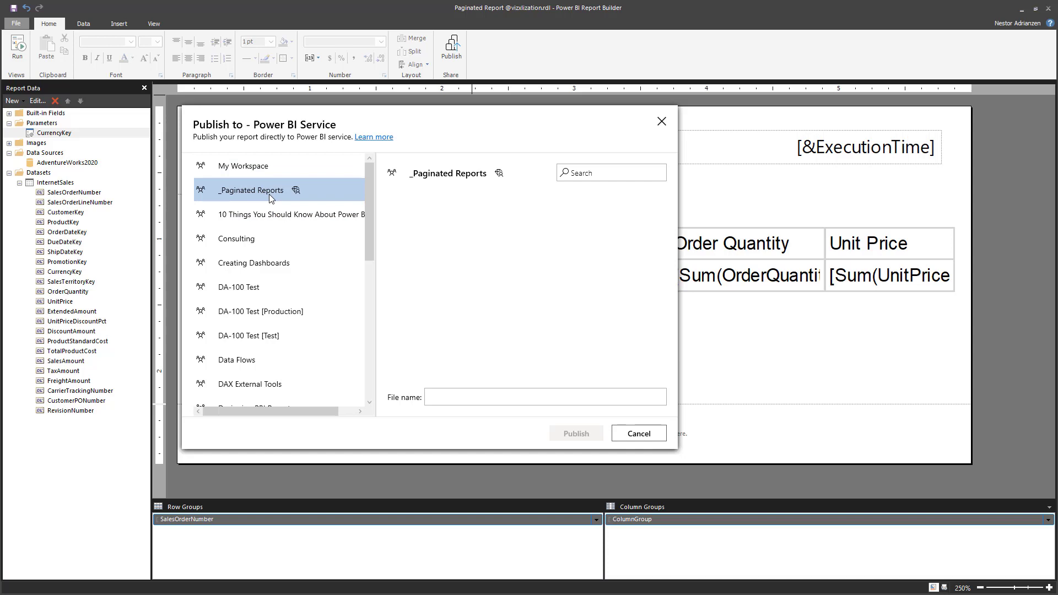
mouse_move(297, 192)
click(471, 396)
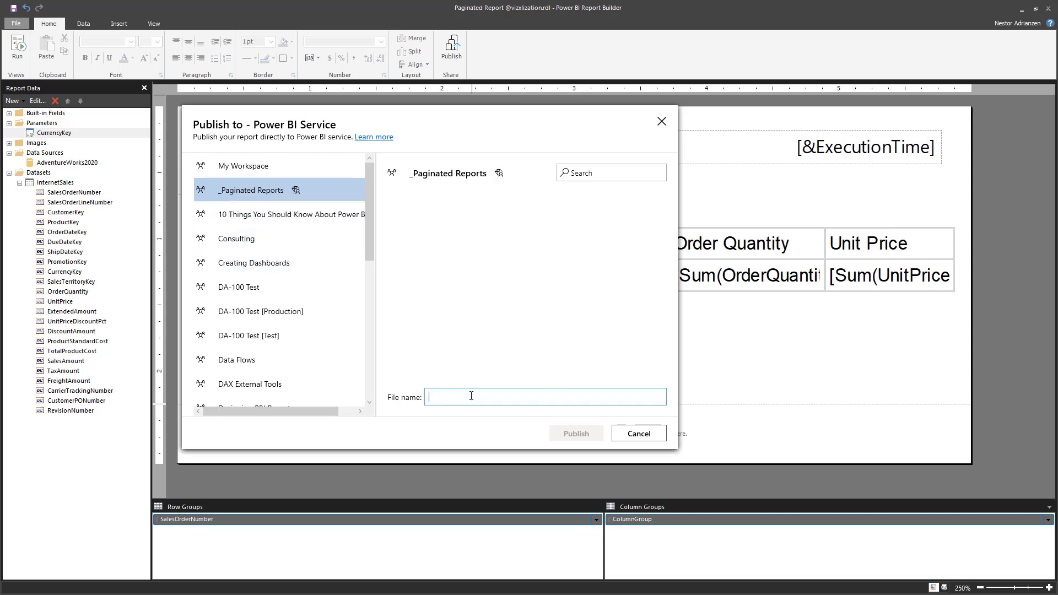
text(AdventureWorks2020)
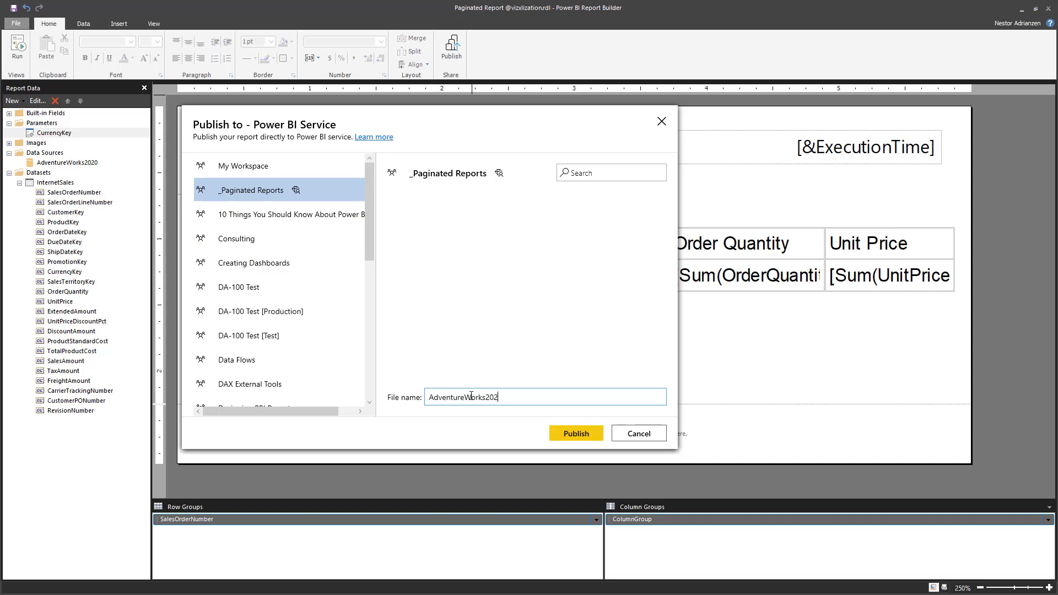
click(588, 434)
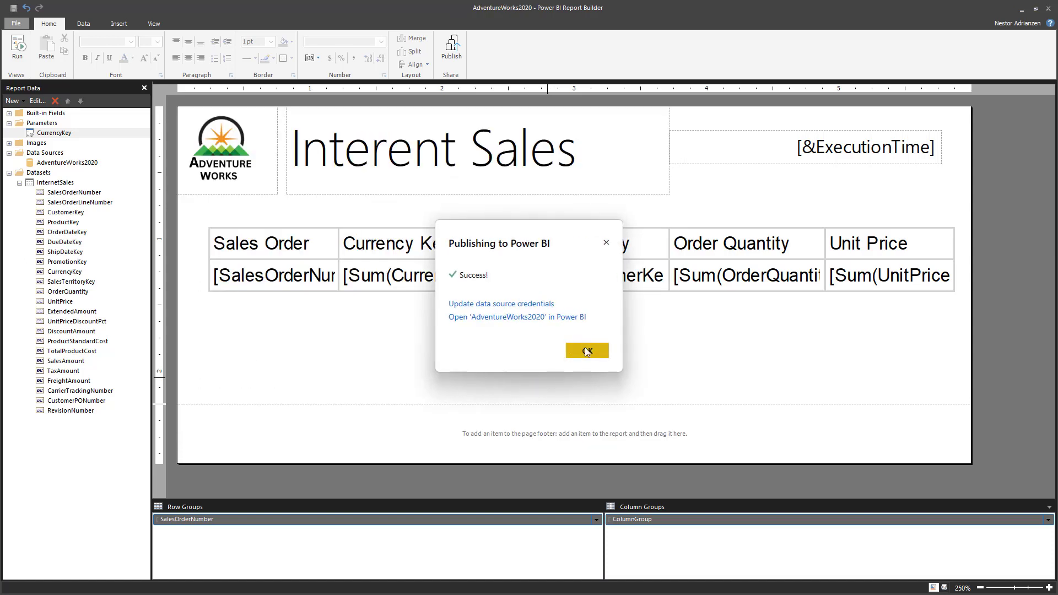
click(588, 353)
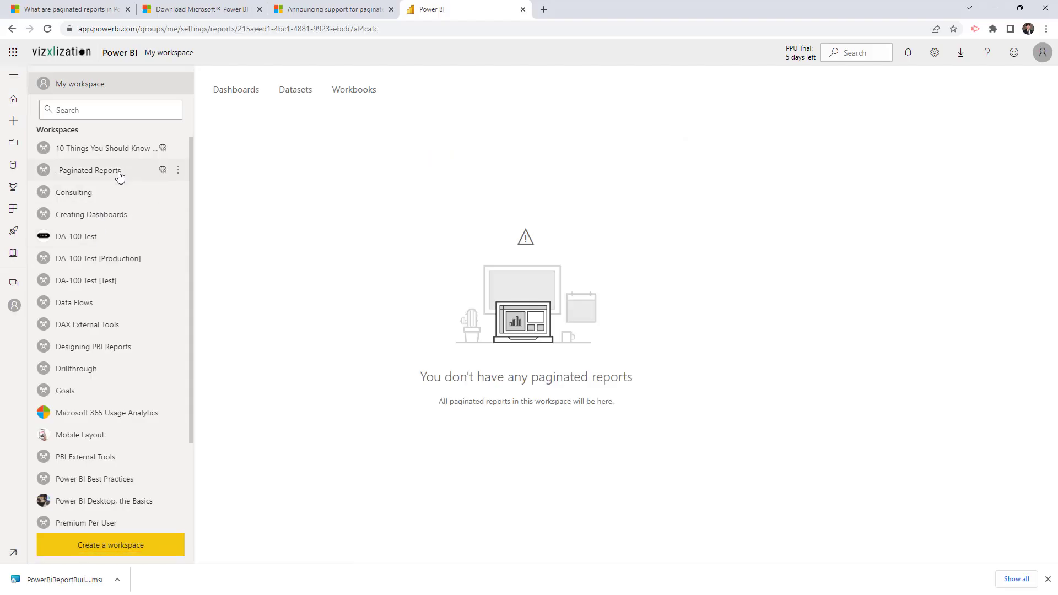
Switch to the Power BI service in the browser and open the _Paginated Reports workspace.
click(105, 172)
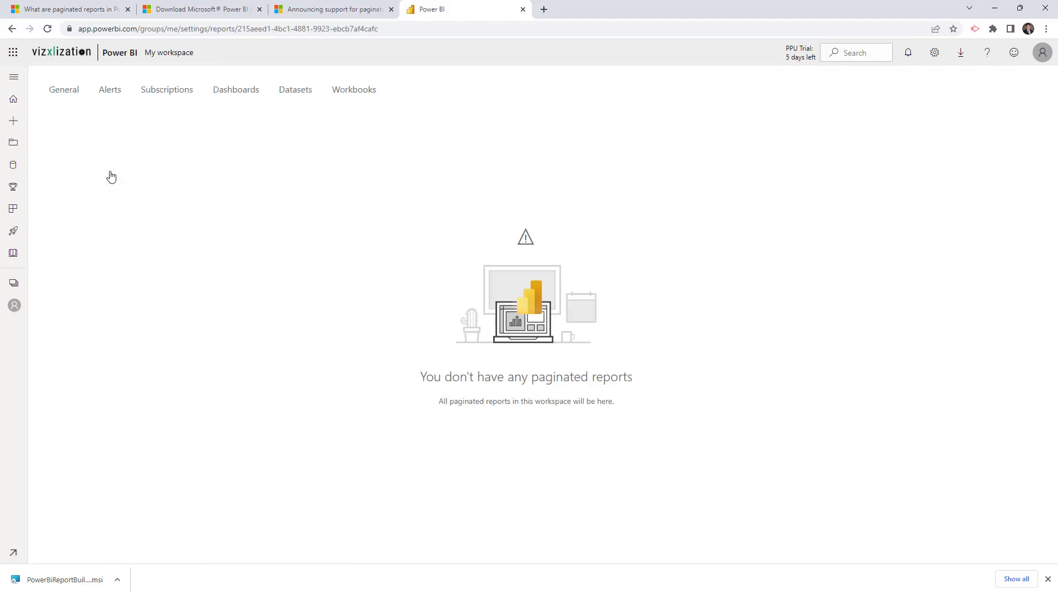